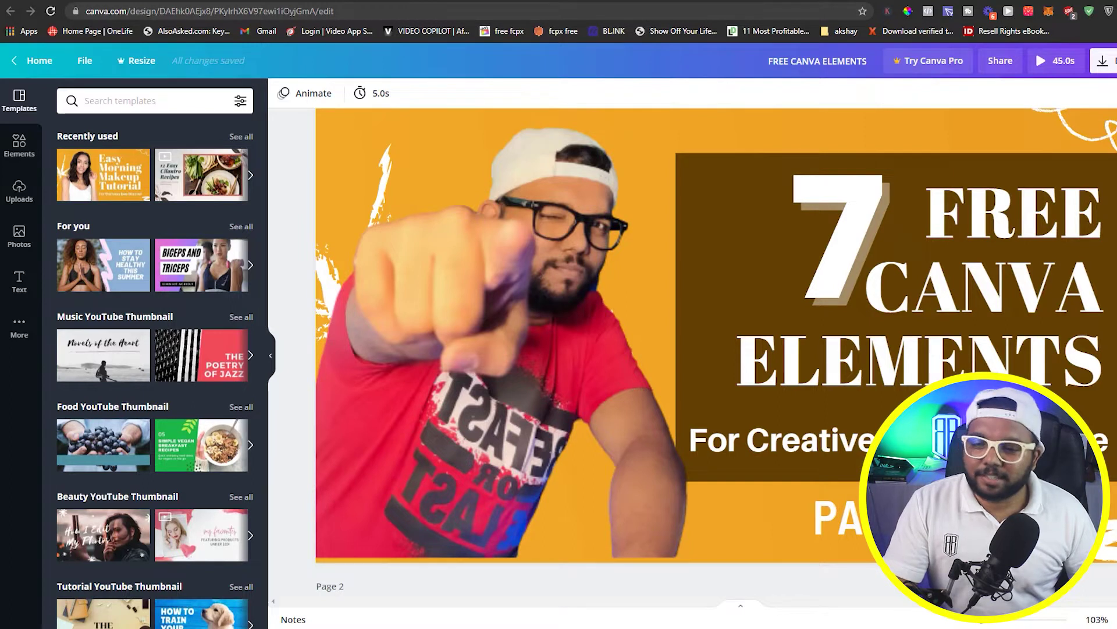
Step: Bring page 2 into view and highlight the 'modern shapes' title words
{"action": "scroll", "coordinate": [716, 353], "scroll_direction": "down", "scroll_amount": 10}
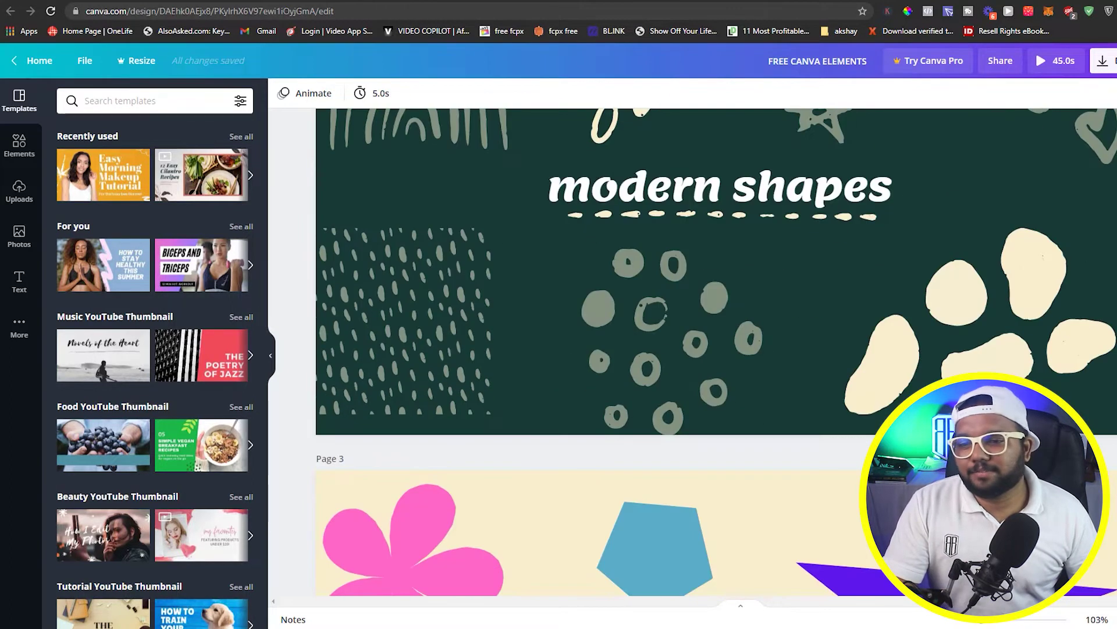
{"action": "scroll", "coordinate": [716, 352], "scroll_direction": "up", "scroll_amount": 3}
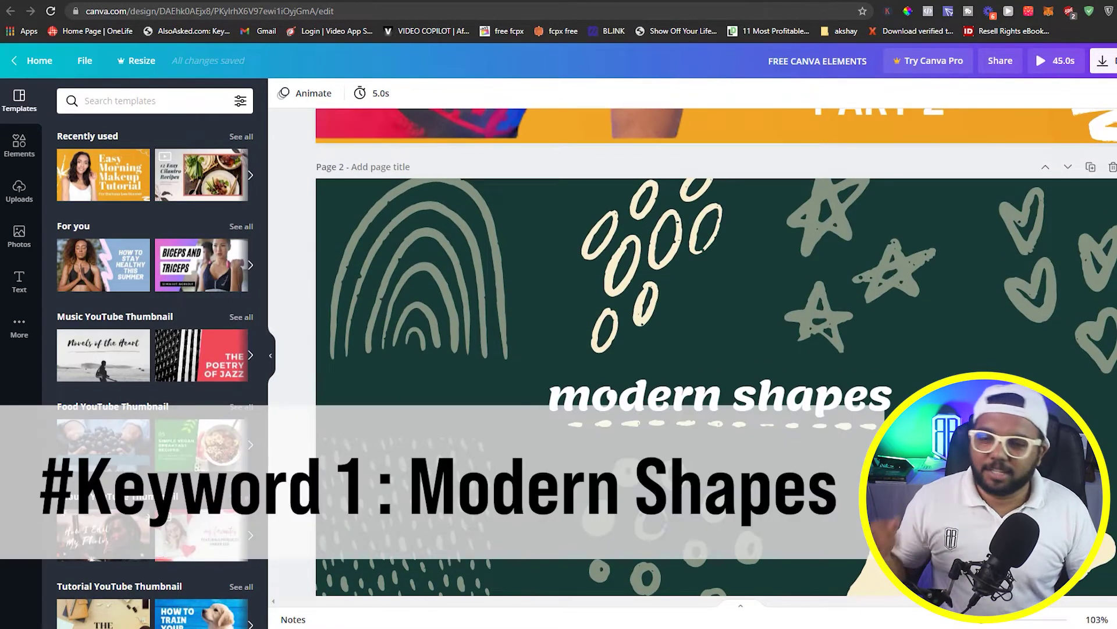
{"action": "left_click", "coordinate": [771, 404]}
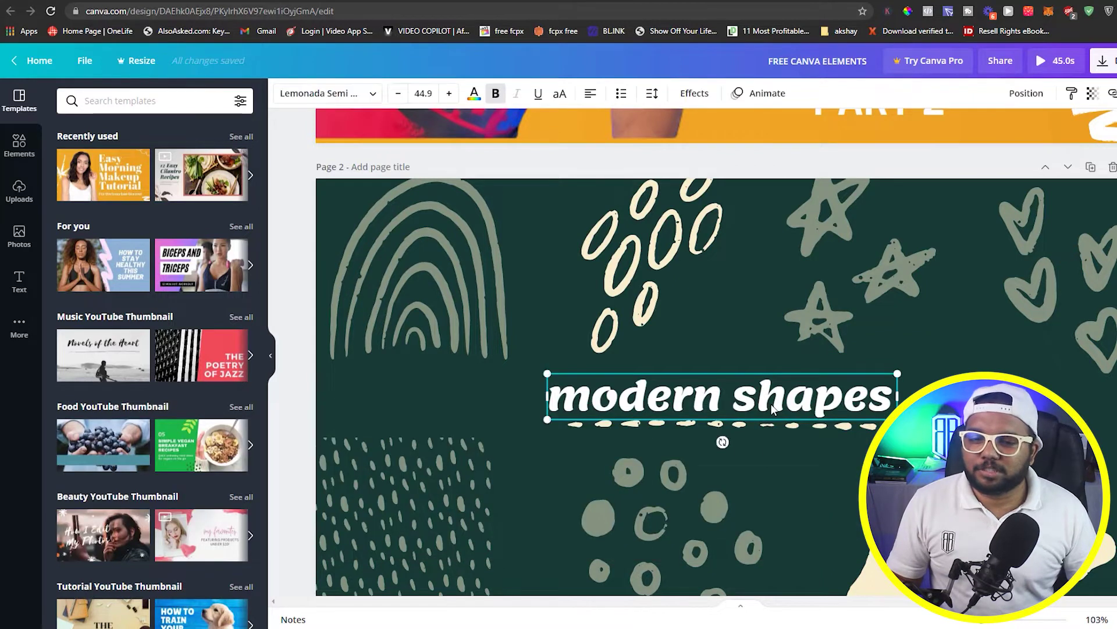
{"action": "left_click", "coordinate": [770, 403]}
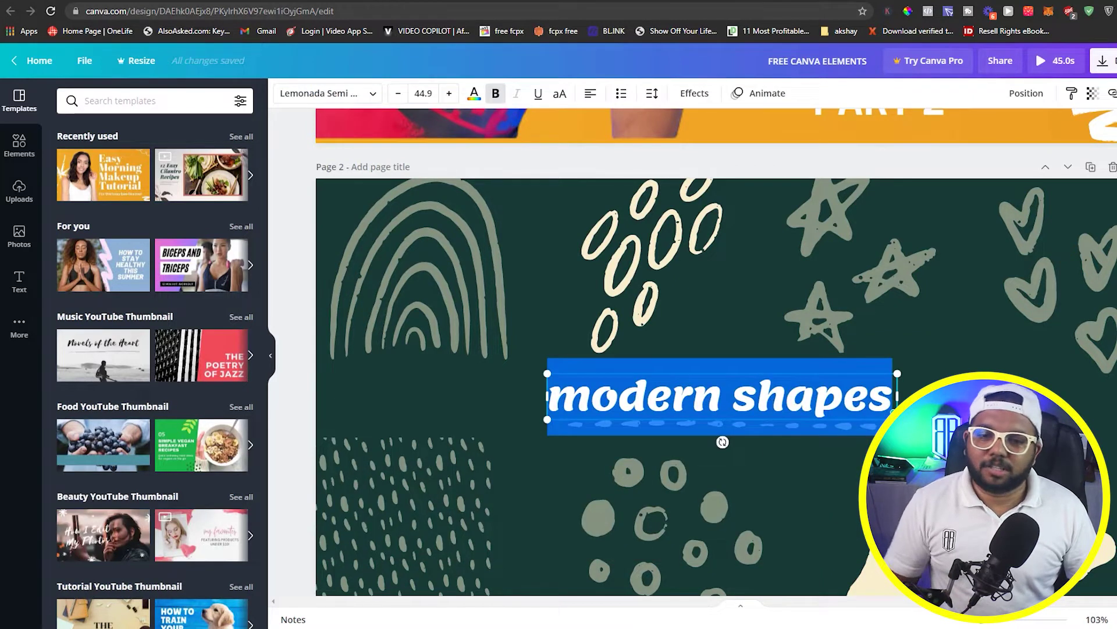
{"action": "key", "text": "Escape"}
{"action": "key", "text": "Escape"}
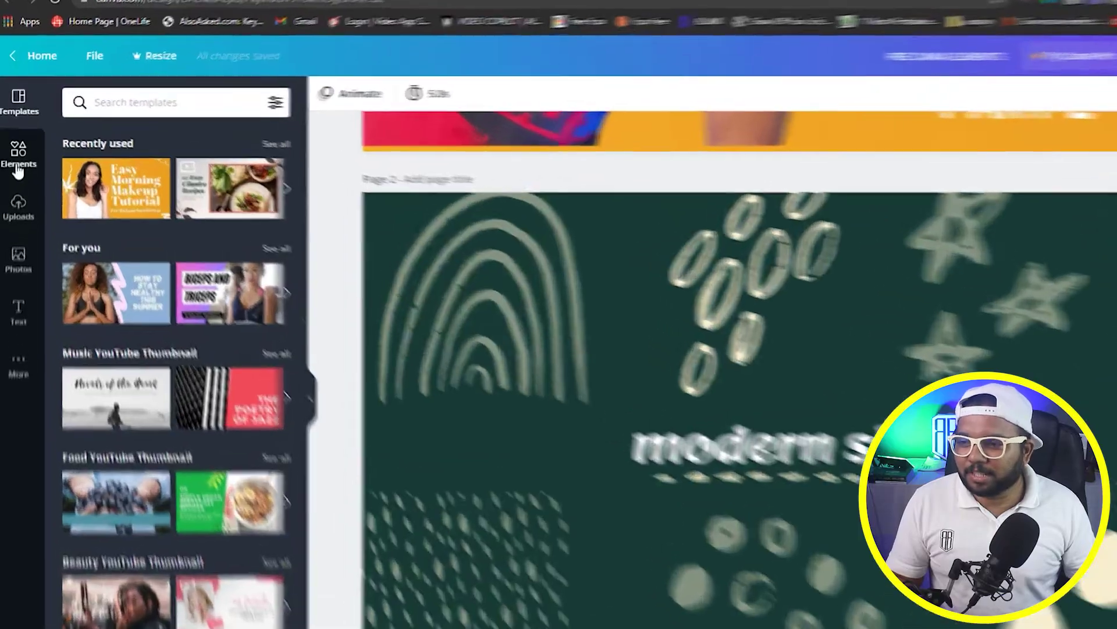
Step: Search Elements for 'modern shapes', filter to Graphics and browse the blob and squiggle results
{"action": "left_click", "coordinate": [18, 165]}
{"action": "left_click", "coordinate": [110, 101]}
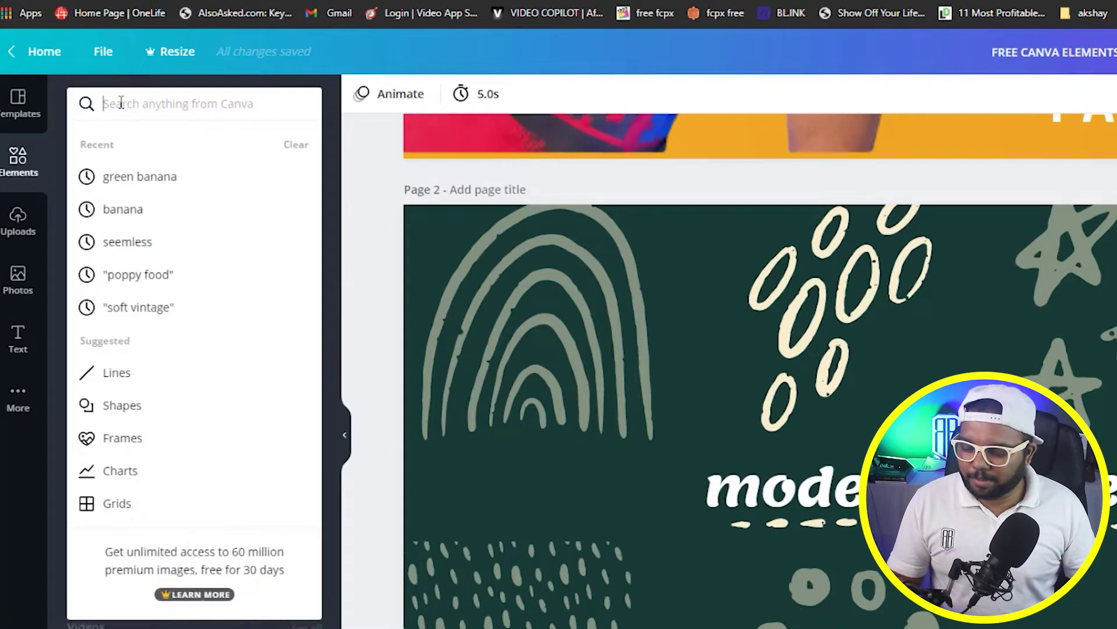
{"action": "type", "text": "modern shapes"}
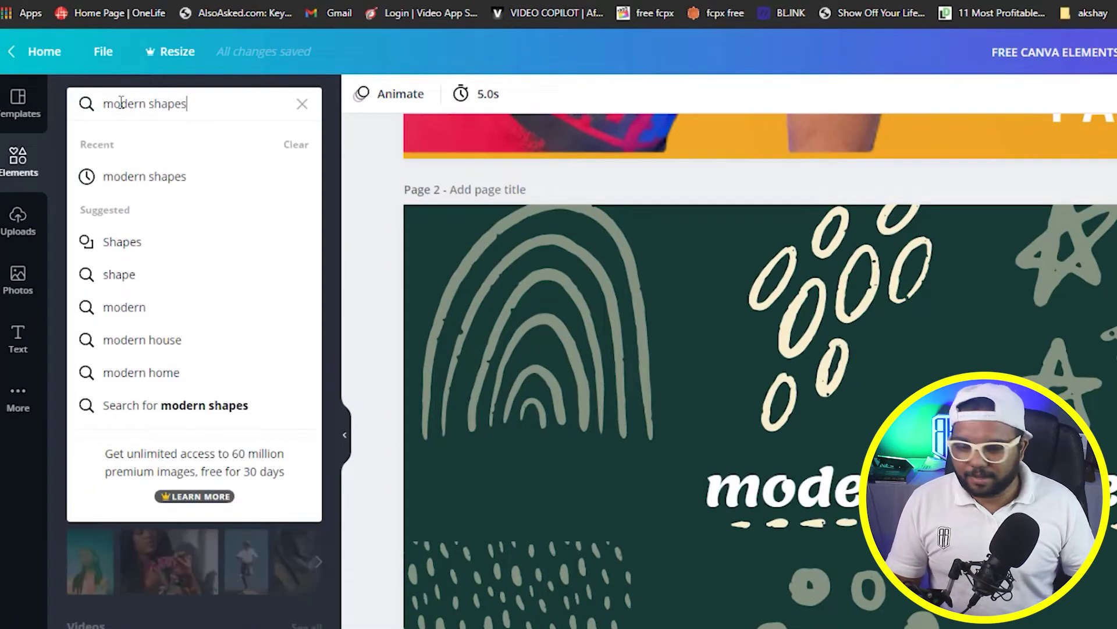
{"action": "key", "text": "Return"}
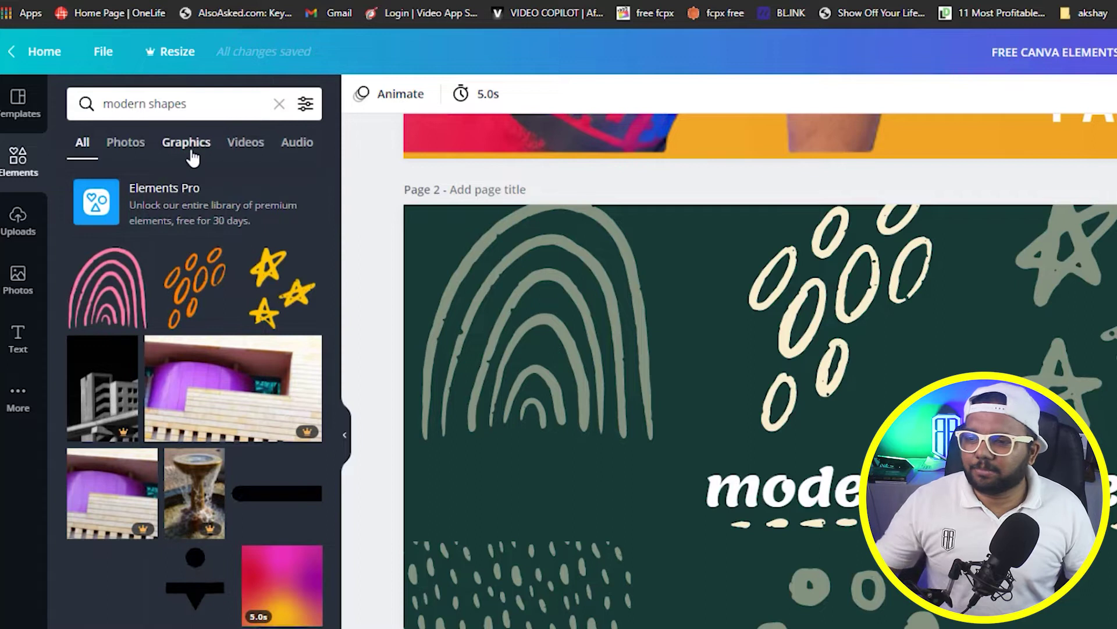
{"action": "left_click", "coordinate": [191, 145]}
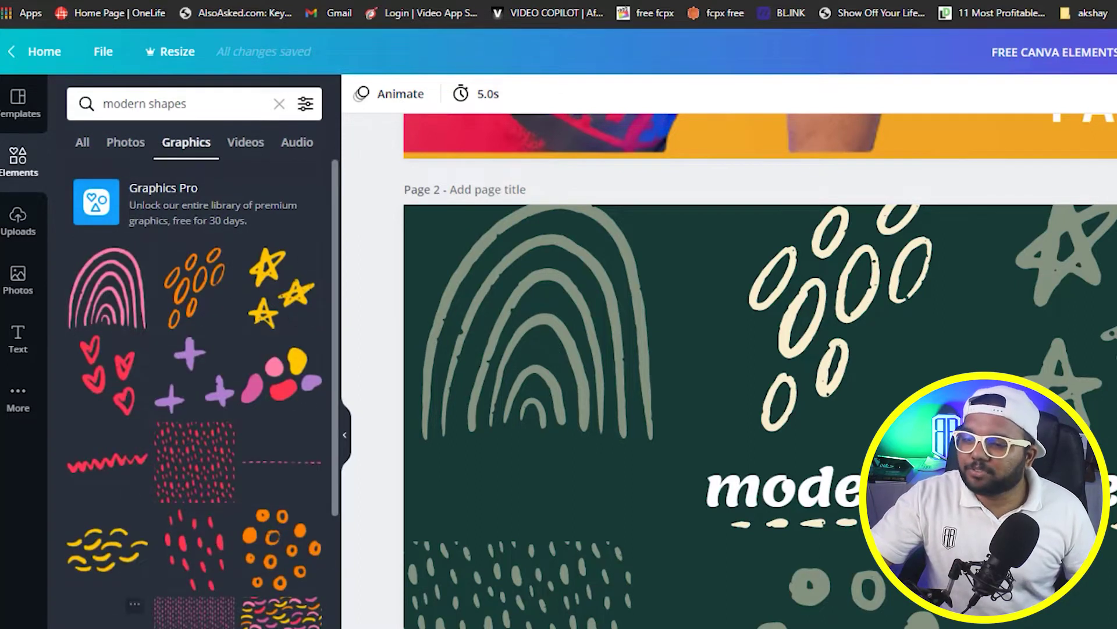
{"action": "scroll", "coordinate": [268, 617], "scroll_direction": "down", "scroll_amount": 10}
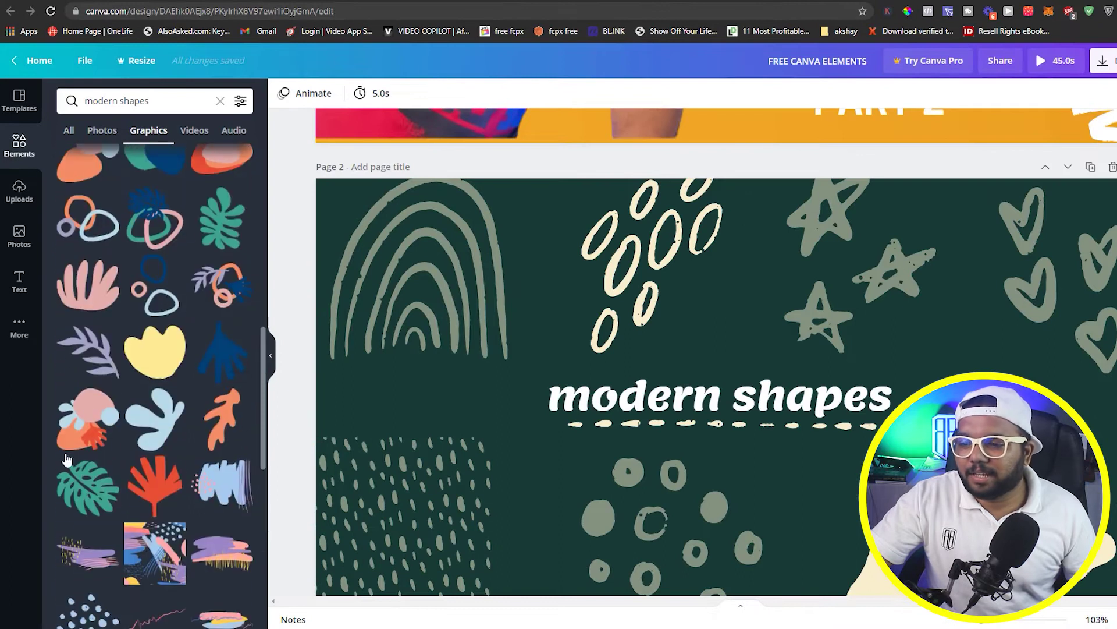
{"action": "scroll", "coordinate": [67, 460], "scroll_direction": "down", "scroll_amount": 5}
{"action": "scroll", "coordinate": [169, 545], "scroll_direction": "down", "scroll_amount": 7}
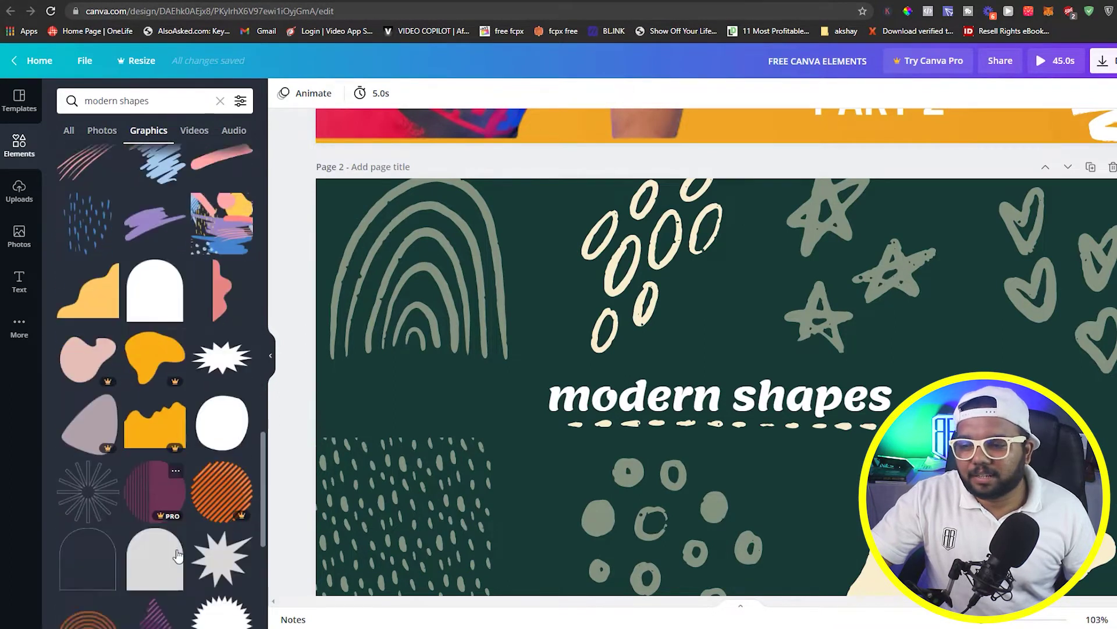
{"action": "scroll", "coordinate": [178, 551], "scroll_direction": "up", "scroll_amount": 6}
{"action": "scroll", "coordinate": [178, 551], "scroll_direction": "up", "scroll_amount": 15}
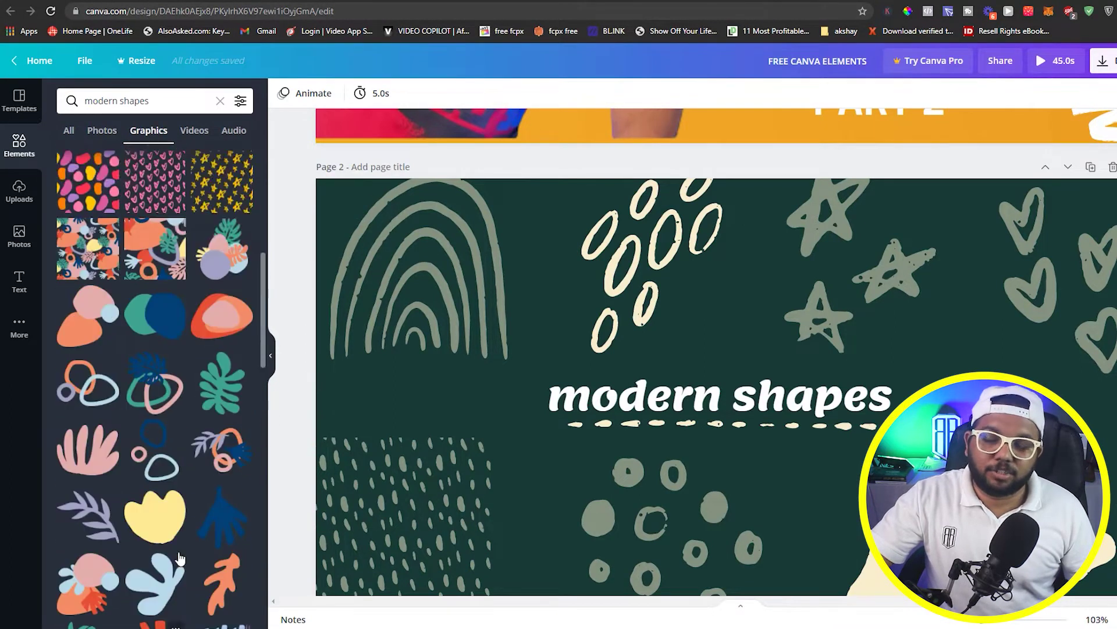
{"action": "scroll", "coordinate": [189, 528], "scroll_direction": "down", "scroll_amount": 5}
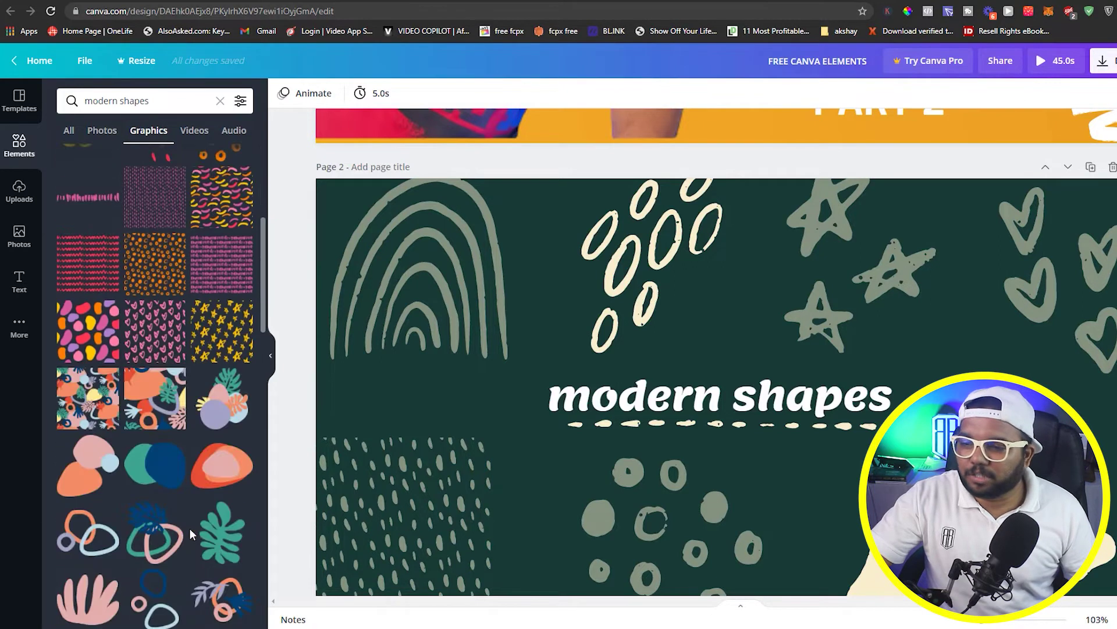
Step: Add the orange blob and the pink-blue-orange shapes graphic, placing them right and left
{"action": "left_click", "coordinate": [222, 466]}
{"action": "left_click_drag", "start_coordinate": [819, 418], "coordinate": [1112, 372]}
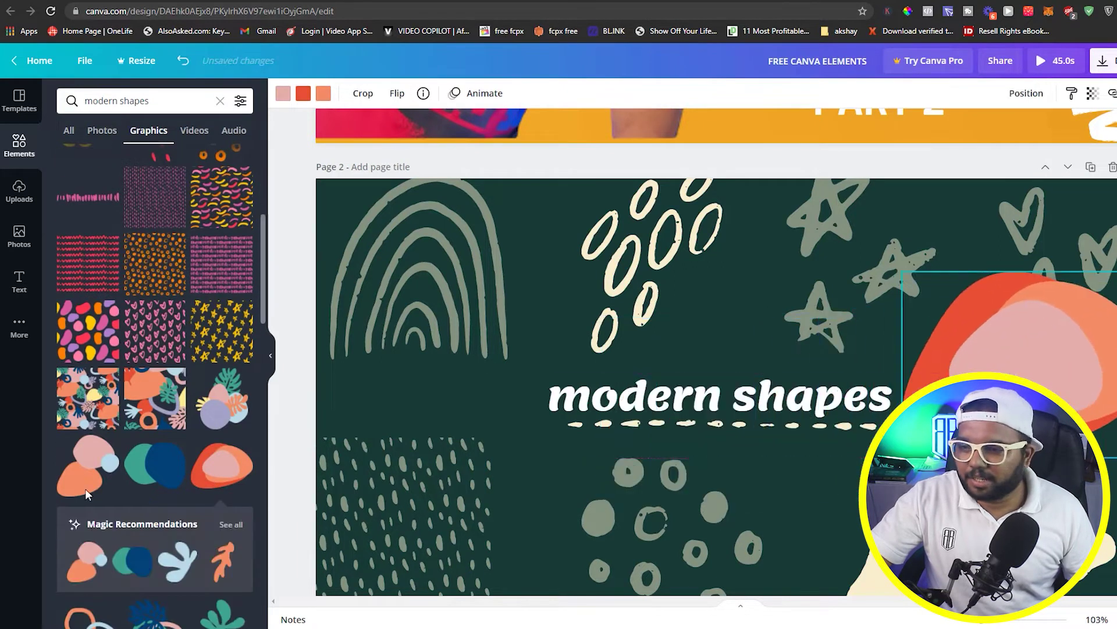
{"action": "left_click", "coordinate": [87, 466]}
{"action": "left_click_drag", "start_coordinate": [670, 412], "coordinate": [322, 411]}
{"action": "left_click_drag", "start_coordinate": [961, 326], "coordinate": [995, 313]}
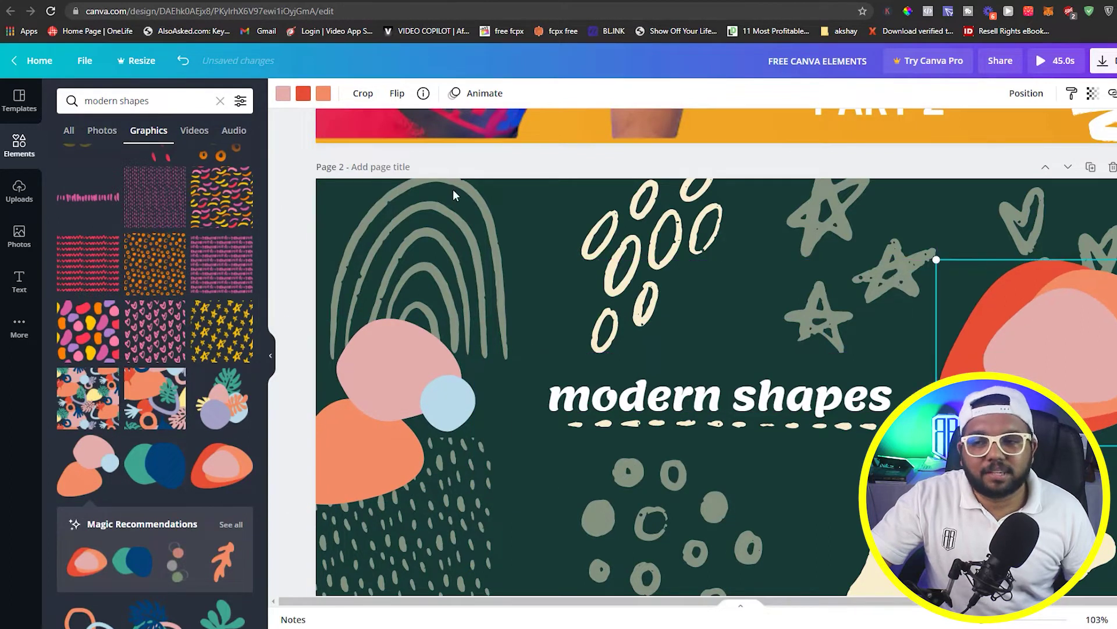
Step: Recolour the grey arch red
{"action": "left_click", "coordinate": [349, 383]}
{"action": "left_click", "coordinate": [423, 261]}
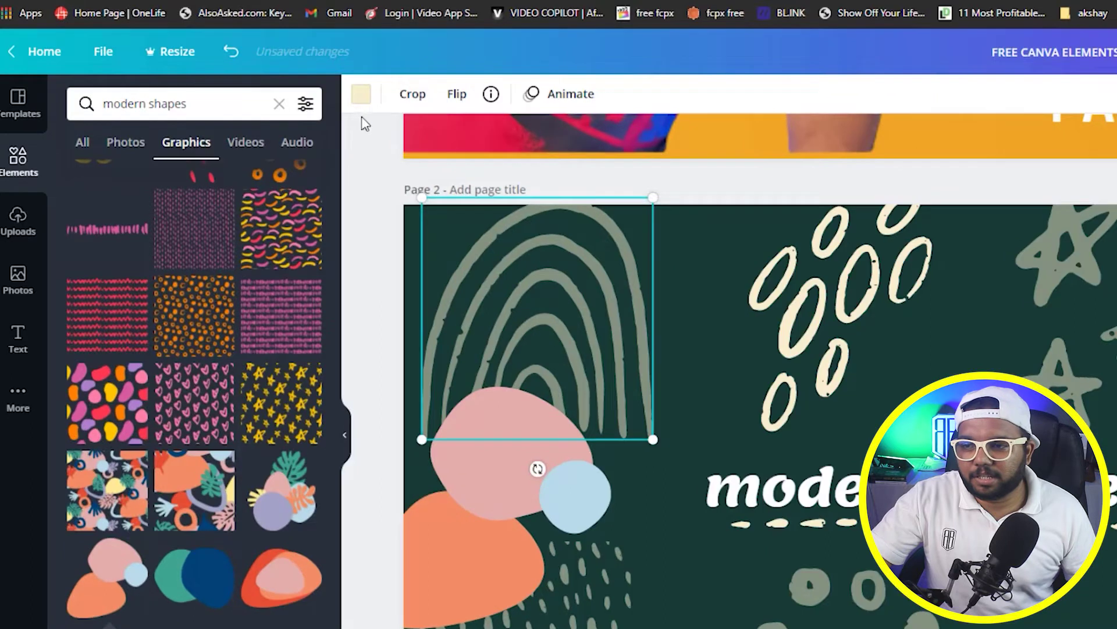
{"action": "left_click", "coordinate": [361, 94]}
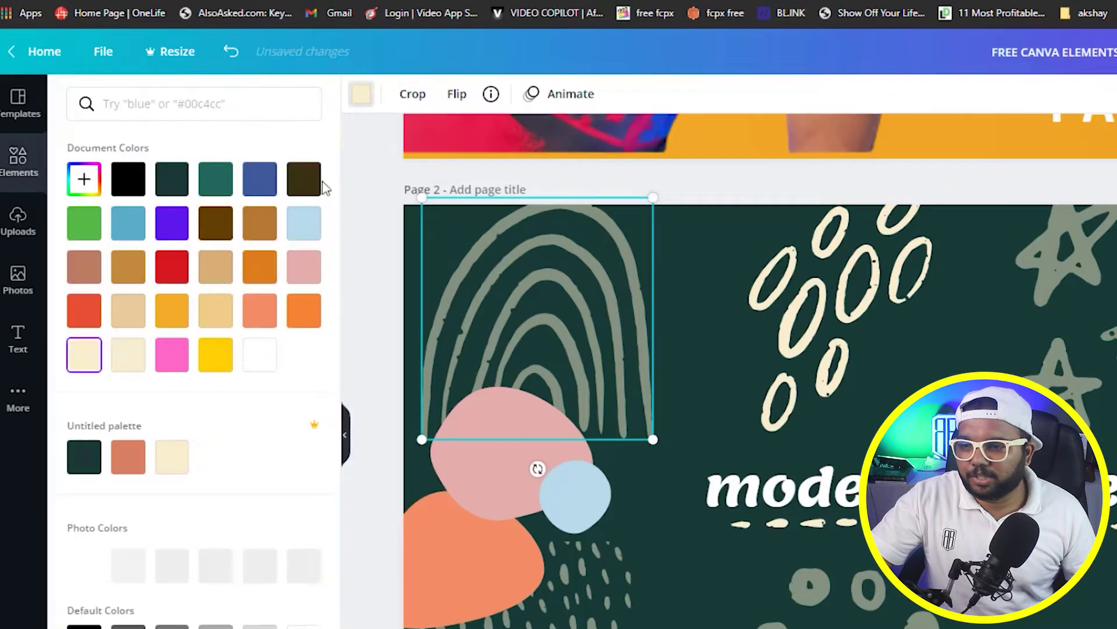
{"action": "left_click", "coordinate": [177, 276]}
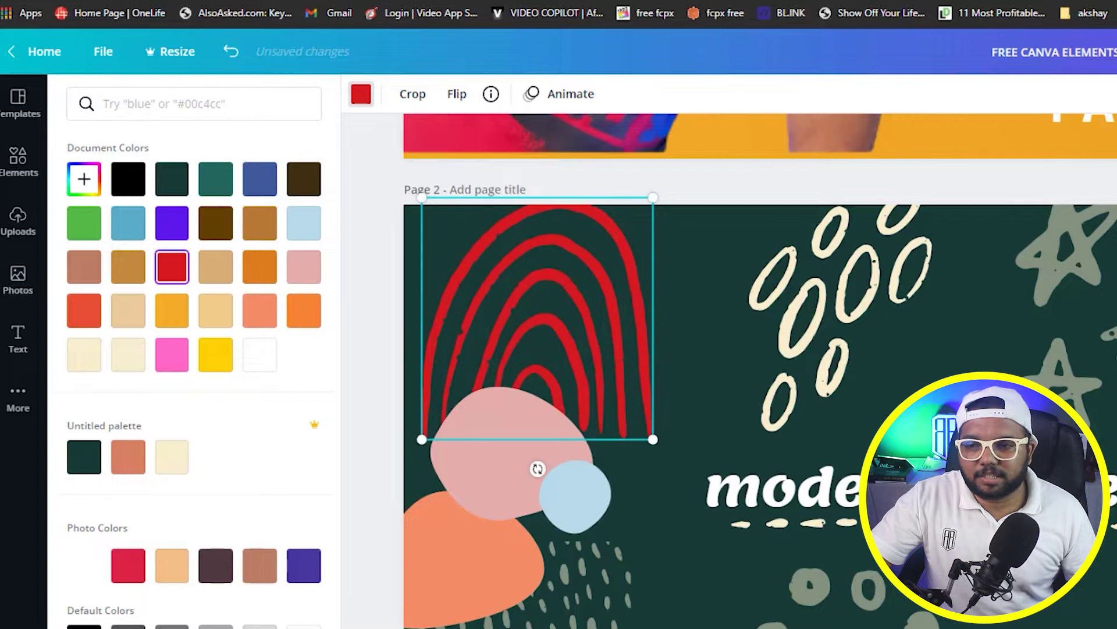
Step: Reposition the orange blob back at the top right of the slide
{"action": "left_click", "coordinate": [489, 162]}
{"action": "left_click_drag", "start_coordinate": [488, 162], "coordinate": [1055, 397]}
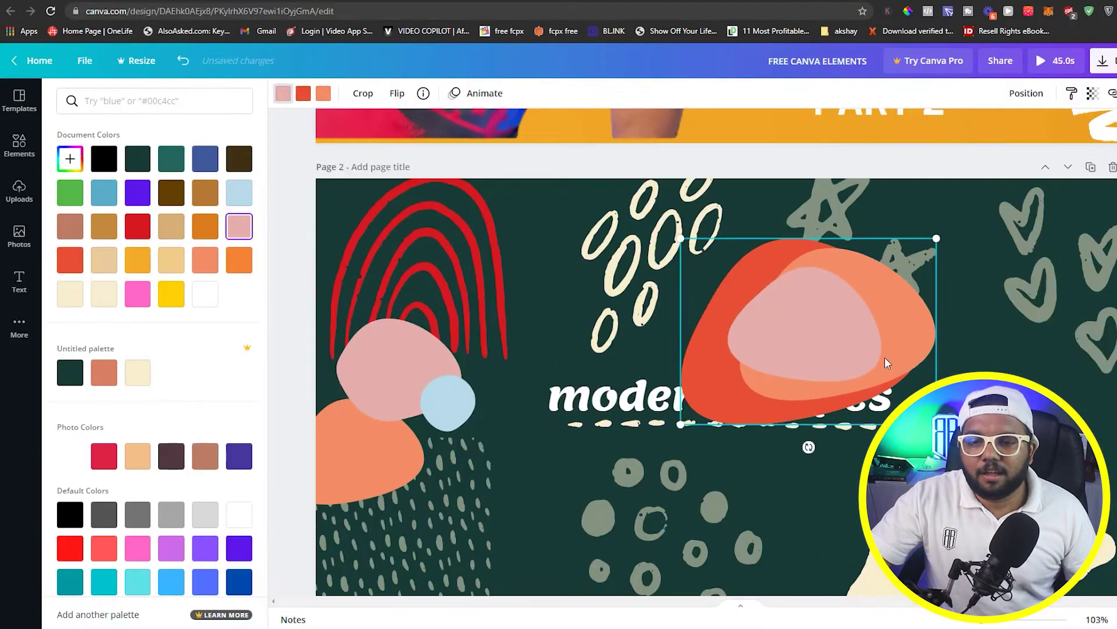
{"action": "left_click_drag", "start_coordinate": [754, 377], "coordinate": [987, 339]}
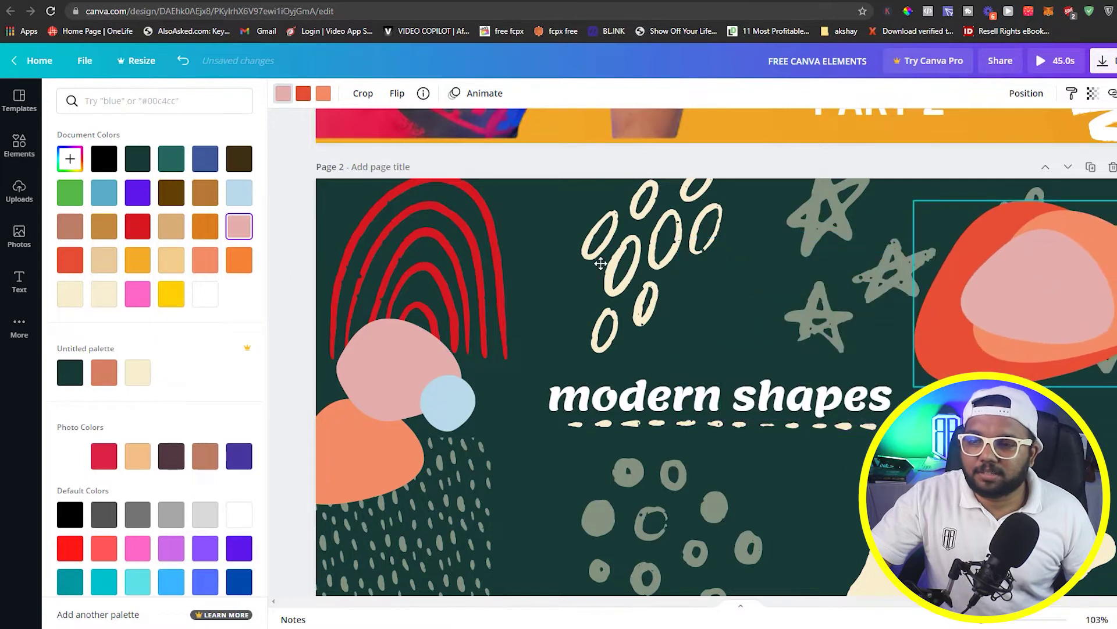
{"action": "left_click", "coordinate": [283, 93]}
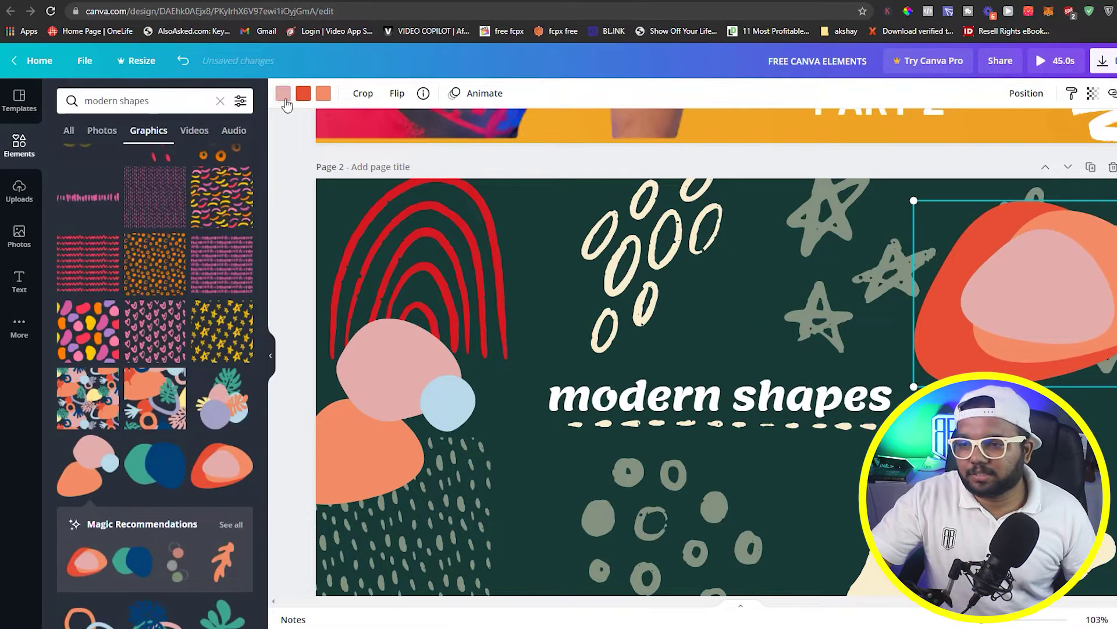
Step: Recolour the blob black, light blue and yellow, then shift both blob graphics into place
{"action": "left_click", "coordinate": [284, 96]}
{"action": "left_click", "coordinate": [104, 167]}
{"action": "left_click", "coordinate": [304, 93]}
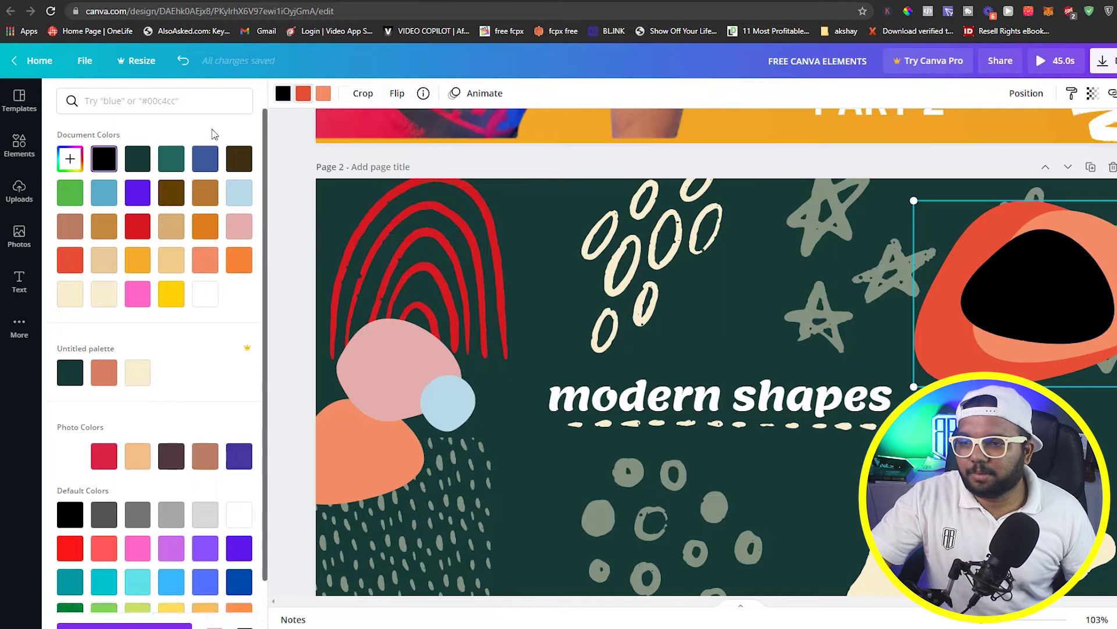
{"action": "left_click", "coordinate": [239, 192]}
{"action": "left_click", "coordinate": [323, 96]}
{"action": "left_click", "coordinate": [171, 294]}
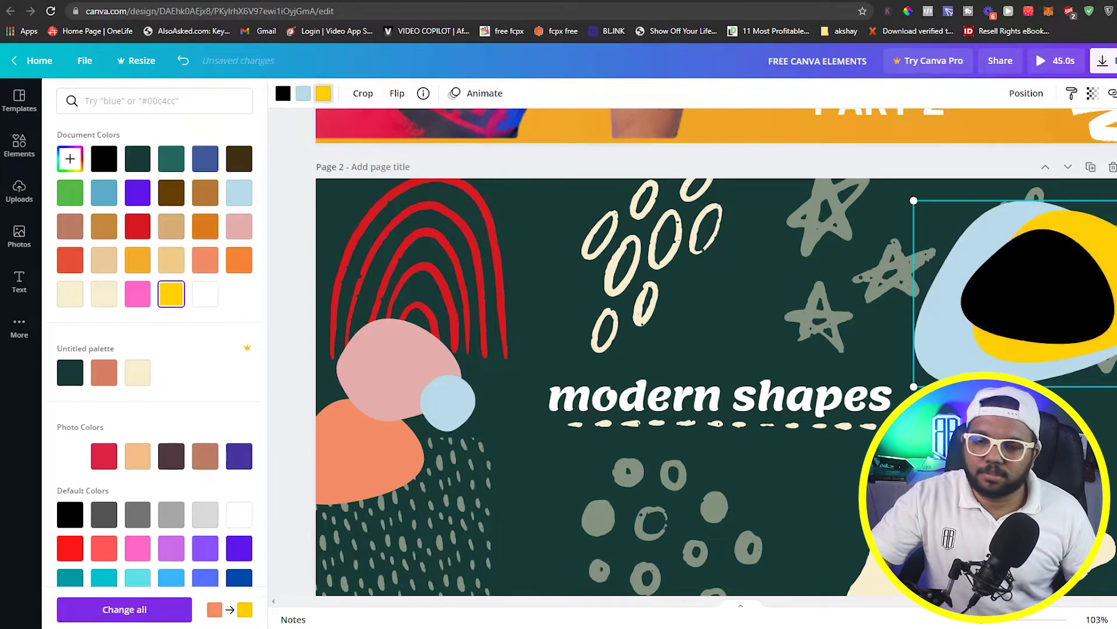
{"action": "left_click_drag", "start_coordinate": [1042, 295], "coordinate": [988, 368]}
{"action": "mouse_move", "coordinate": [411, 378]}
{"action": "left_mouse_down"}
{"action": "mouse_move", "coordinate": [439, 391]}
{"action": "mouse_move", "coordinate": [401, 391]}
{"action": "left_mouse_up"}
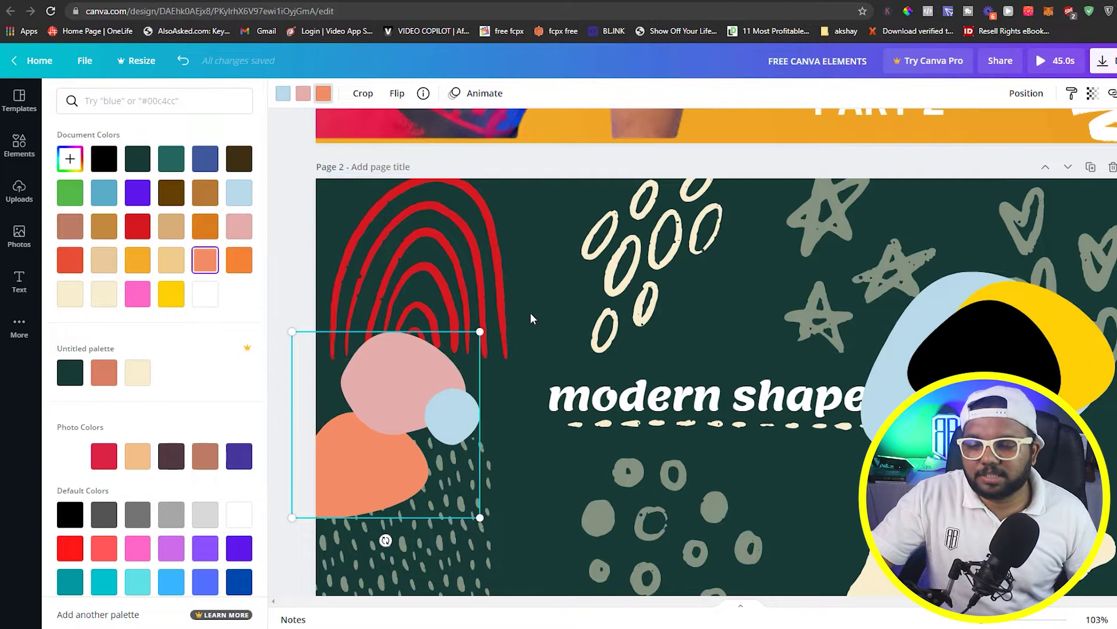
Step: Deselect, go to page 4 and select the '+midcentury +basic' keyword text
{"action": "key", "text": "Escape"}
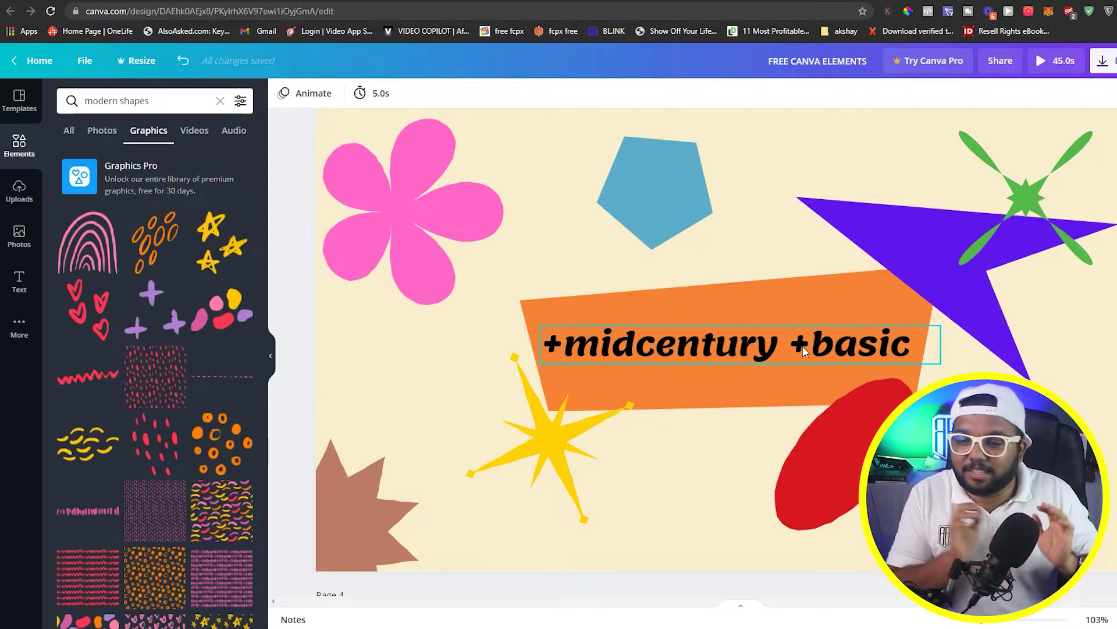
{"action": "double_click", "coordinate": [802, 346]}
{"action": "key", "text": "ctrl+c"}
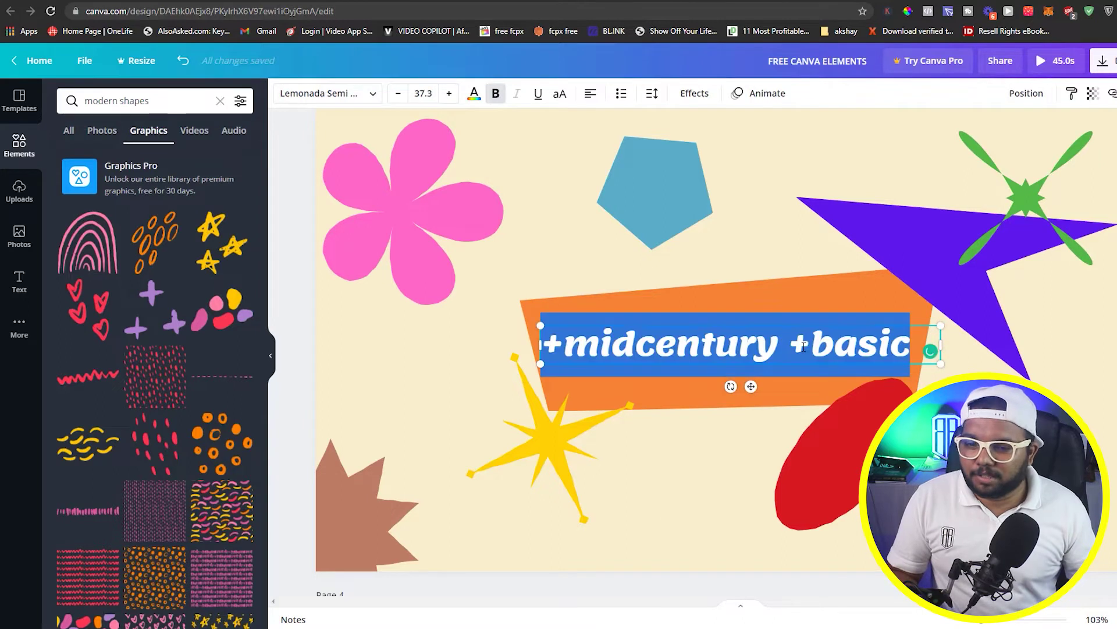
Step: Search Elements for '+midcentury +basic' and browse the Graphics results
{"action": "double_click", "coordinate": [134, 109]}
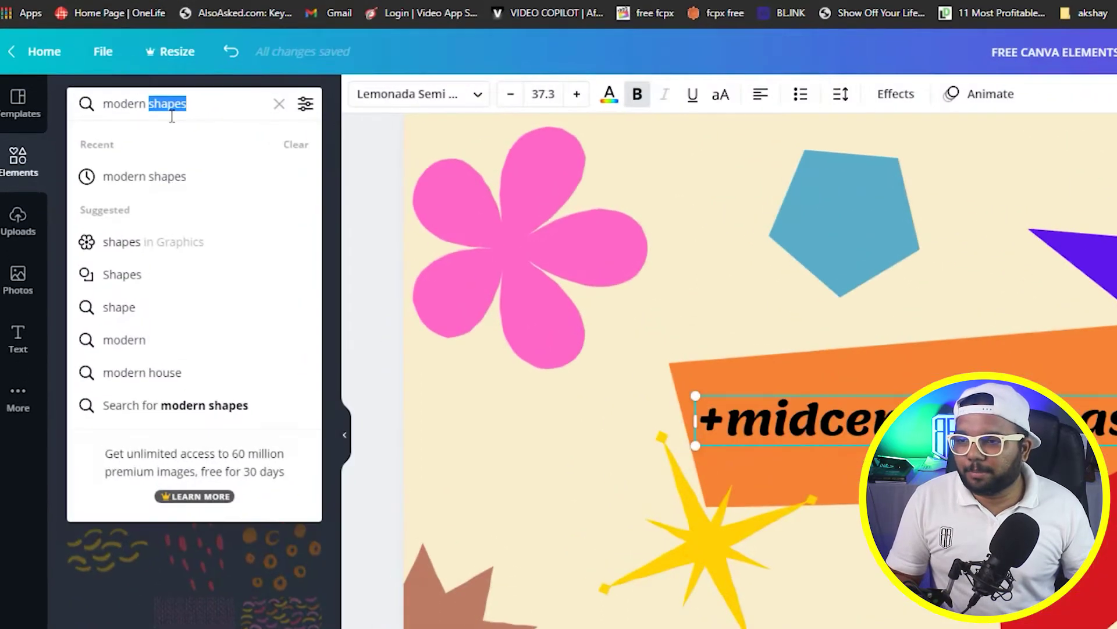
{"action": "key", "text": "ctrl+v"}
{"action": "key", "text": "Return"}
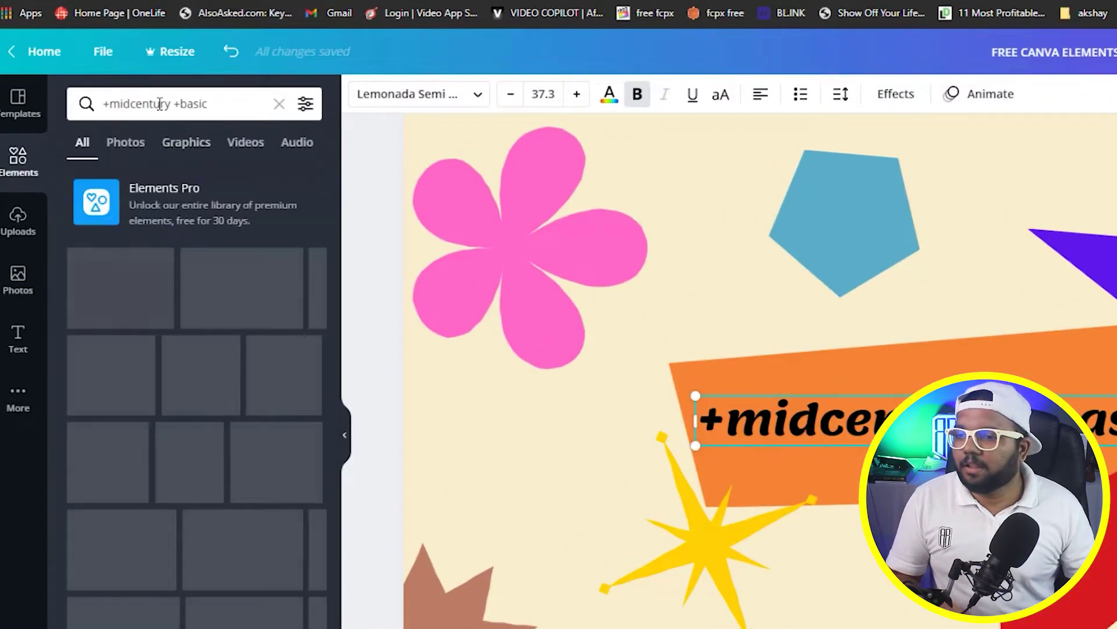
{"action": "left_click", "coordinate": [196, 152]}
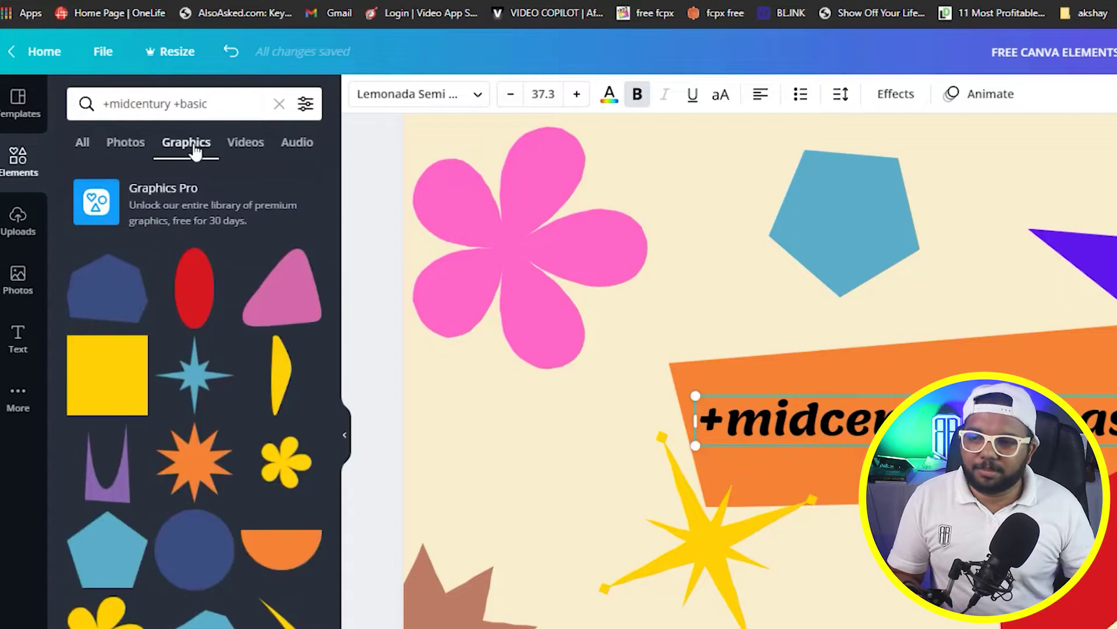
{"action": "scroll", "coordinate": [149, 520], "scroll_direction": "down", "scroll_amount": 5}
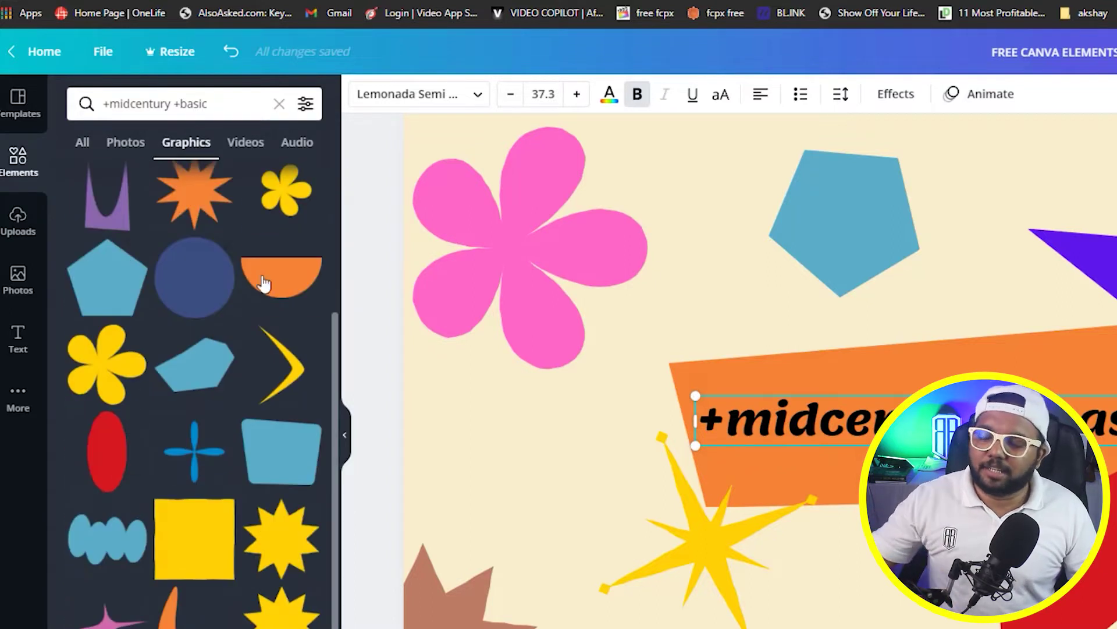
{"action": "scroll", "coordinate": [219, 602], "scroll_direction": "down", "scroll_amount": 10}
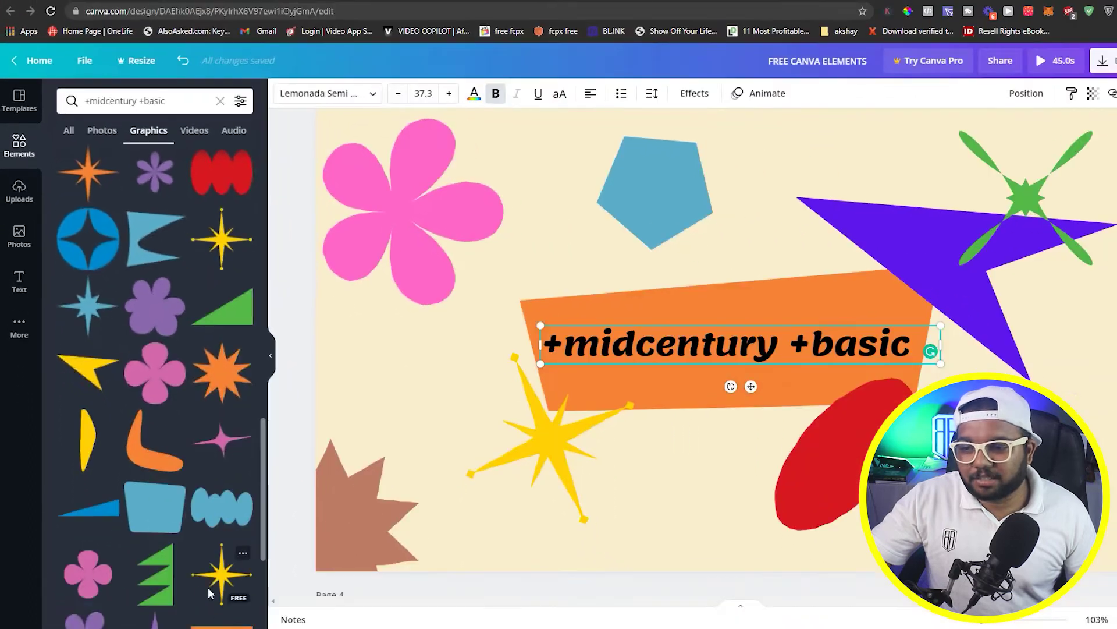
{"action": "scroll", "coordinate": [211, 593], "scroll_direction": "down", "scroll_amount": 4}
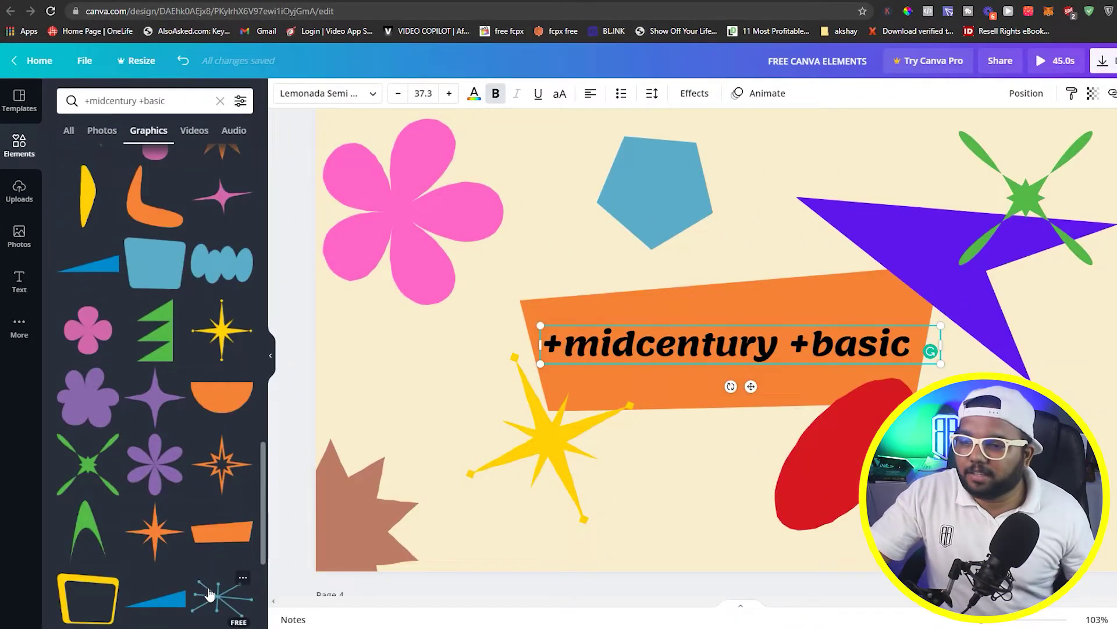
{"action": "scroll", "coordinate": [155, 384], "scroll_direction": "down", "scroll_amount": 8}
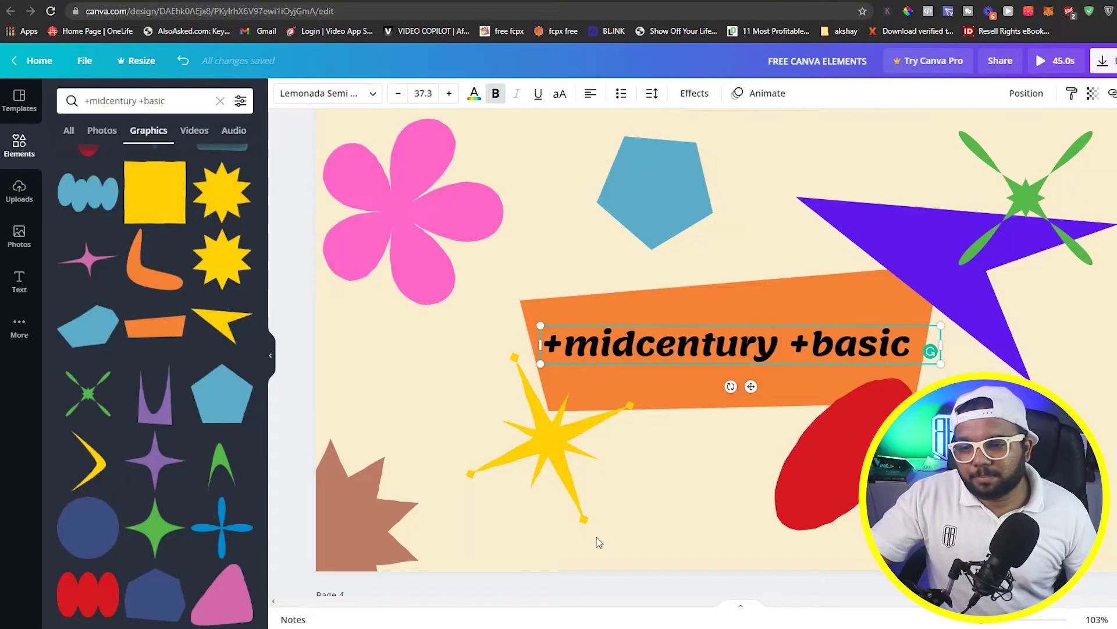
Step: Move the brown star into the page's lower-left corner
{"action": "mouse_move", "coordinate": [351, 515]}
{"action": "left_mouse_down"}
{"action": "mouse_move", "coordinate": [429, 399]}
{"action": "mouse_move", "coordinate": [370, 505]}
{"action": "left_mouse_up"}
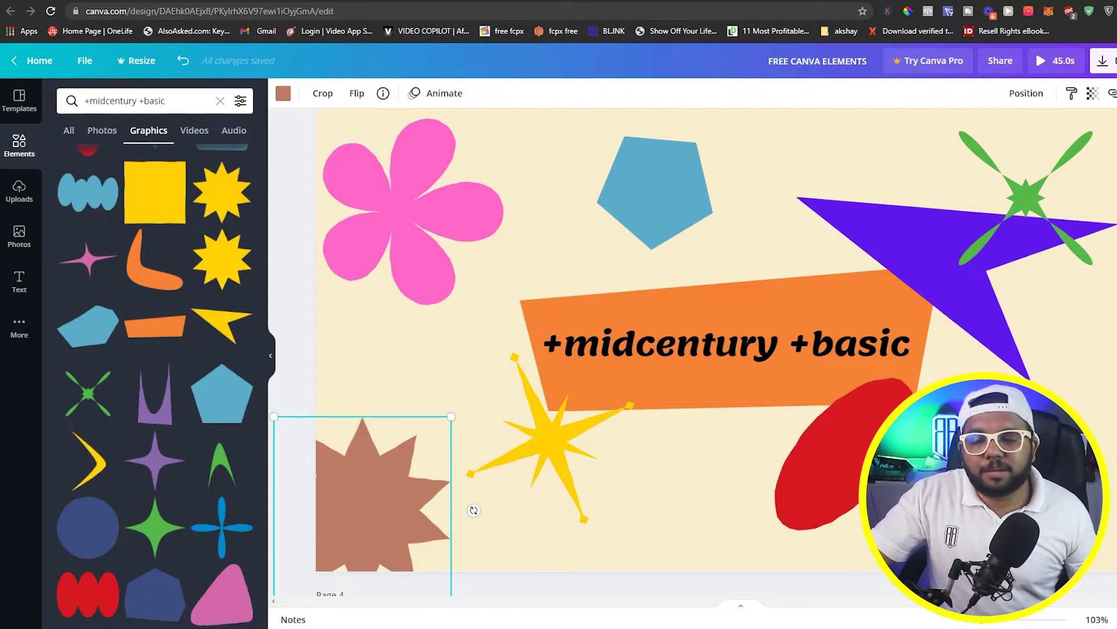
{"action": "scroll", "coordinate": [154, 378], "scroll_direction": "down", "scroll_amount": 7}
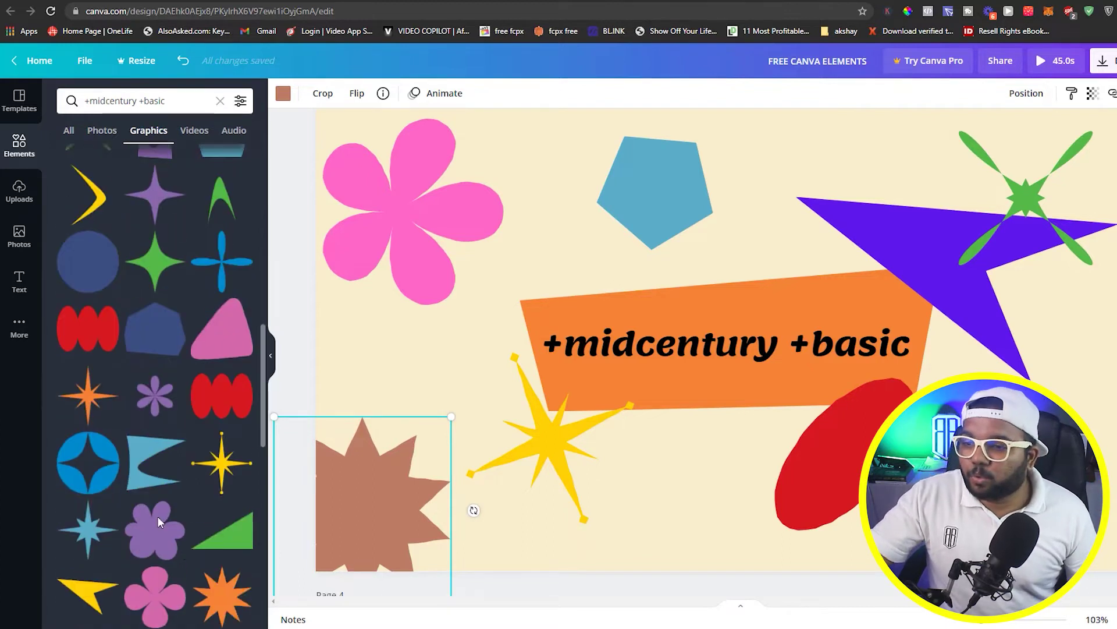
{"action": "scroll", "coordinate": [133, 487], "scroll_direction": "down", "scroll_amount": 10}
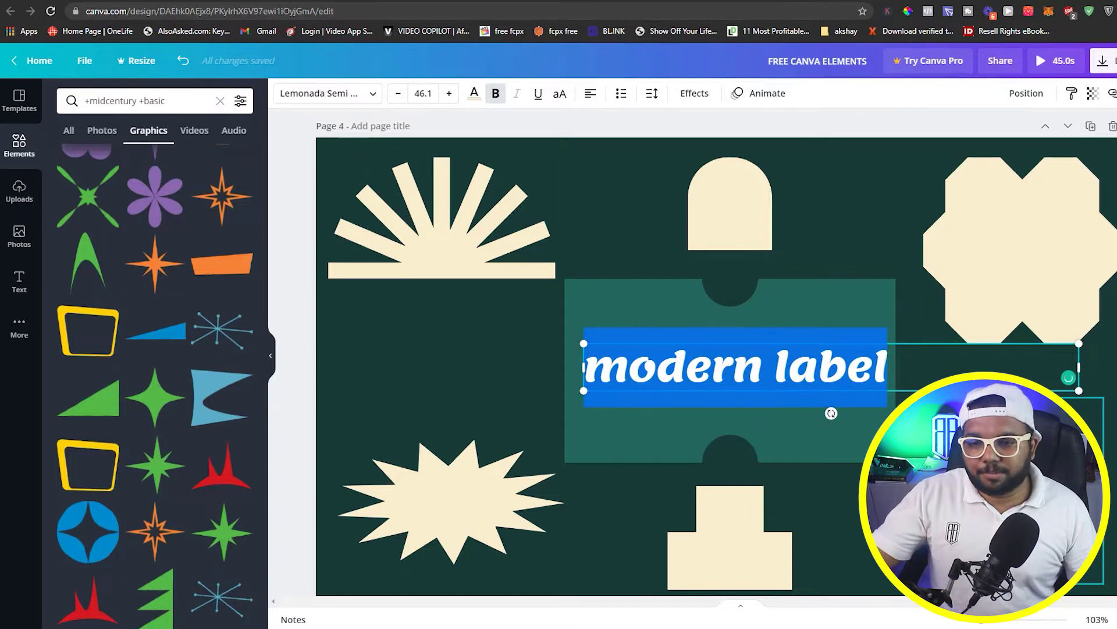
Step: Replace the search with 'modern label', filter to Graphics and browse the label results
{"action": "double_click", "coordinate": [123, 103]}
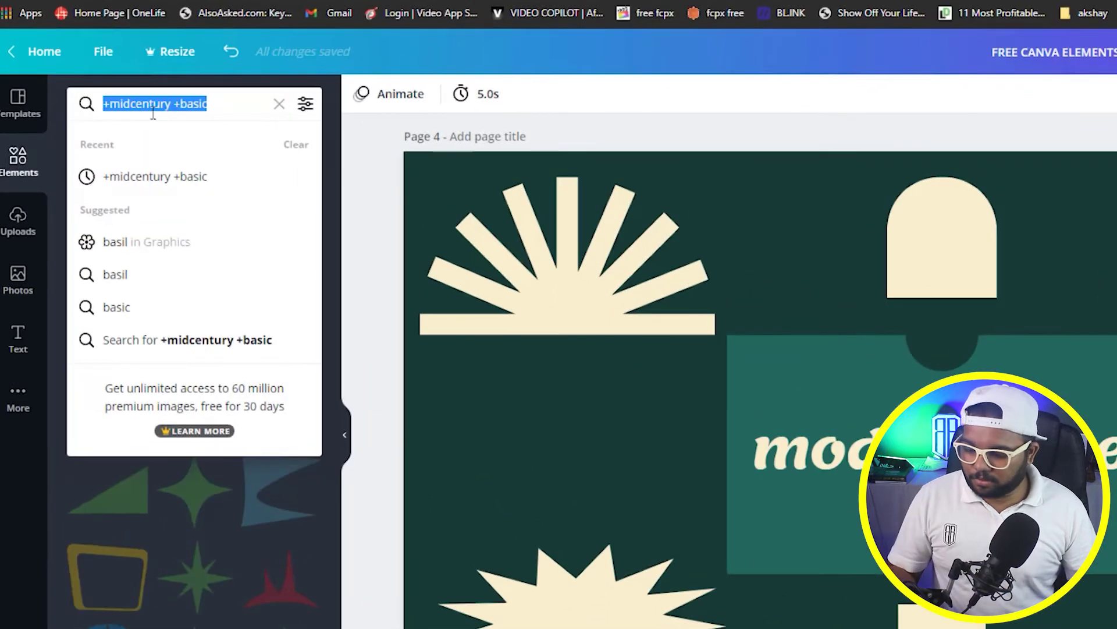
{"action": "type", "text": "modern label"}
{"action": "key", "text": "Return"}
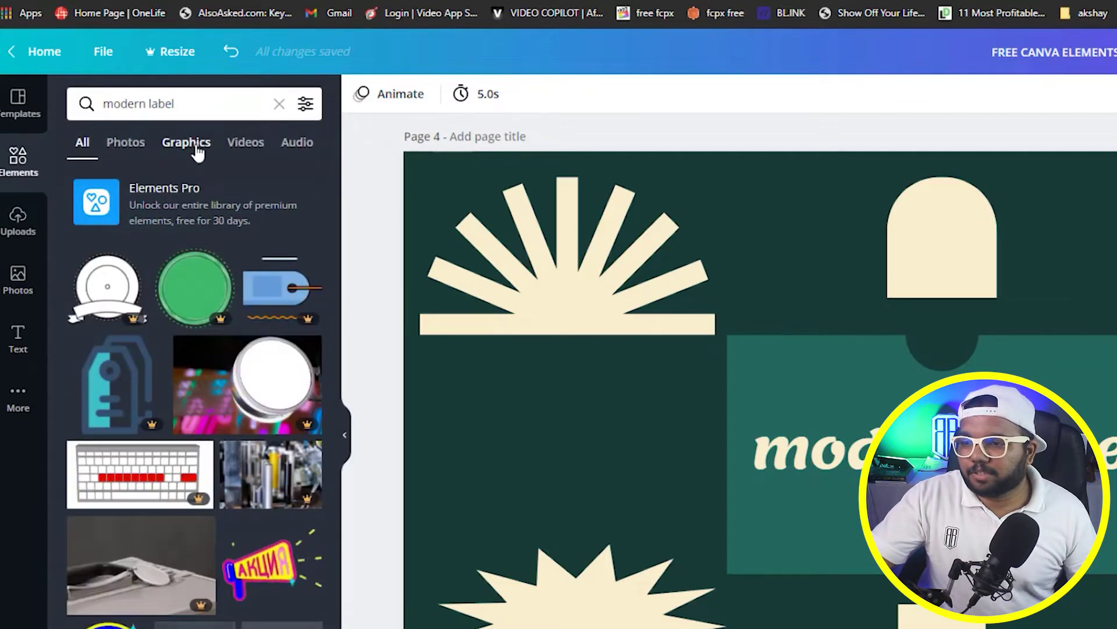
{"action": "left_click", "coordinate": [198, 150]}
{"action": "scroll", "coordinate": [233, 349], "scroll_direction": "down", "scroll_amount": 5}
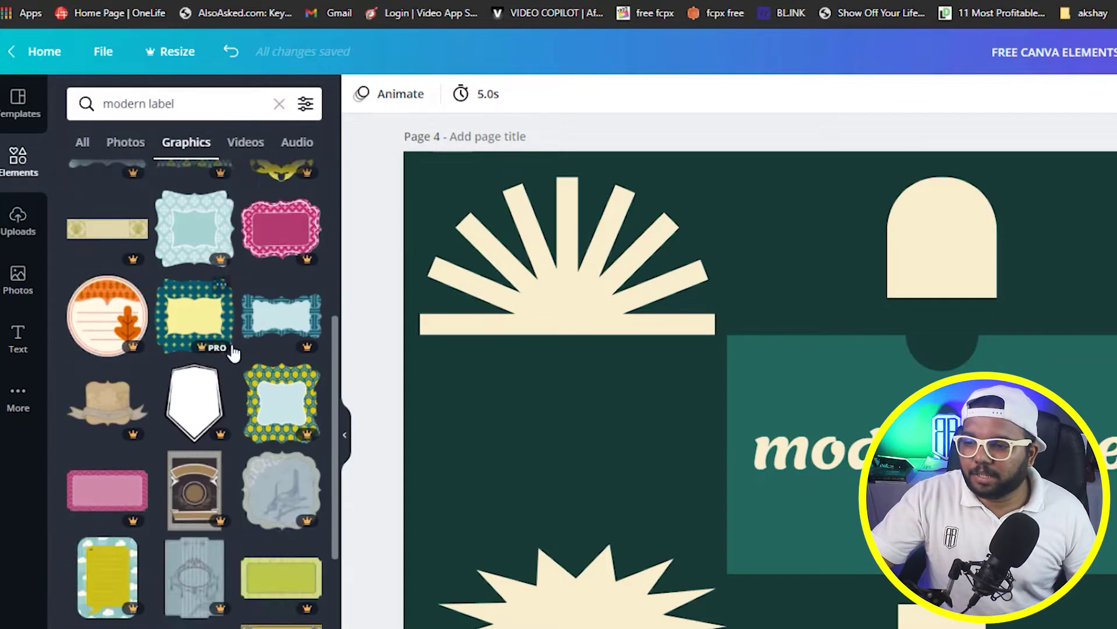
{"action": "scroll", "coordinate": [232, 350], "scroll_direction": "up", "scroll_amount": 5}
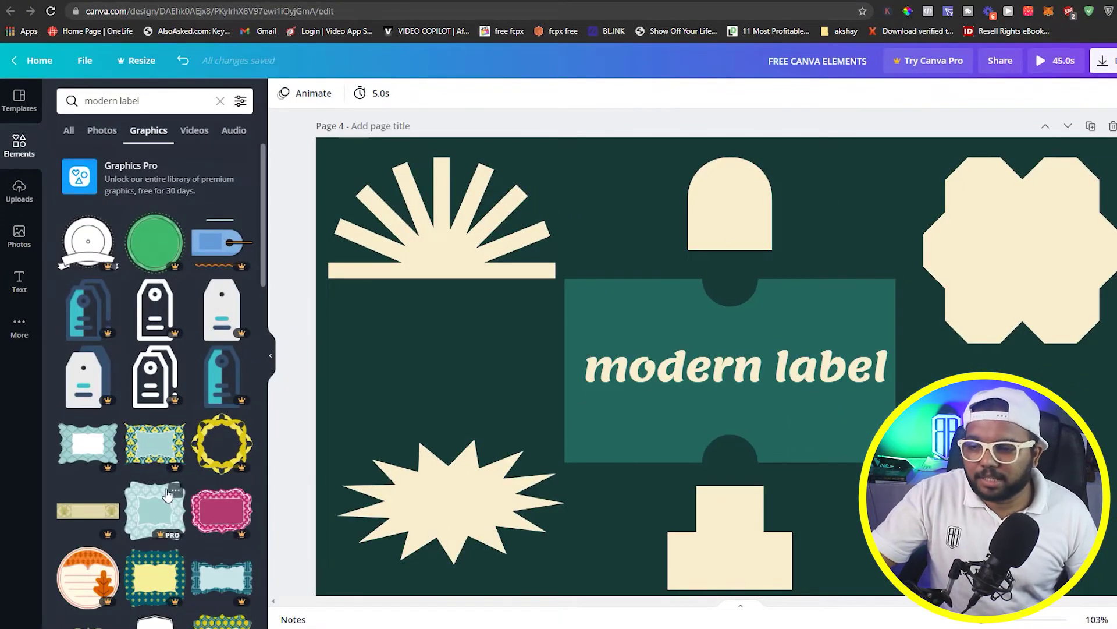
{"action": "scroll", "coordinate": [168, 494], "scroll_direction": "down", "scroll_amount": 15}
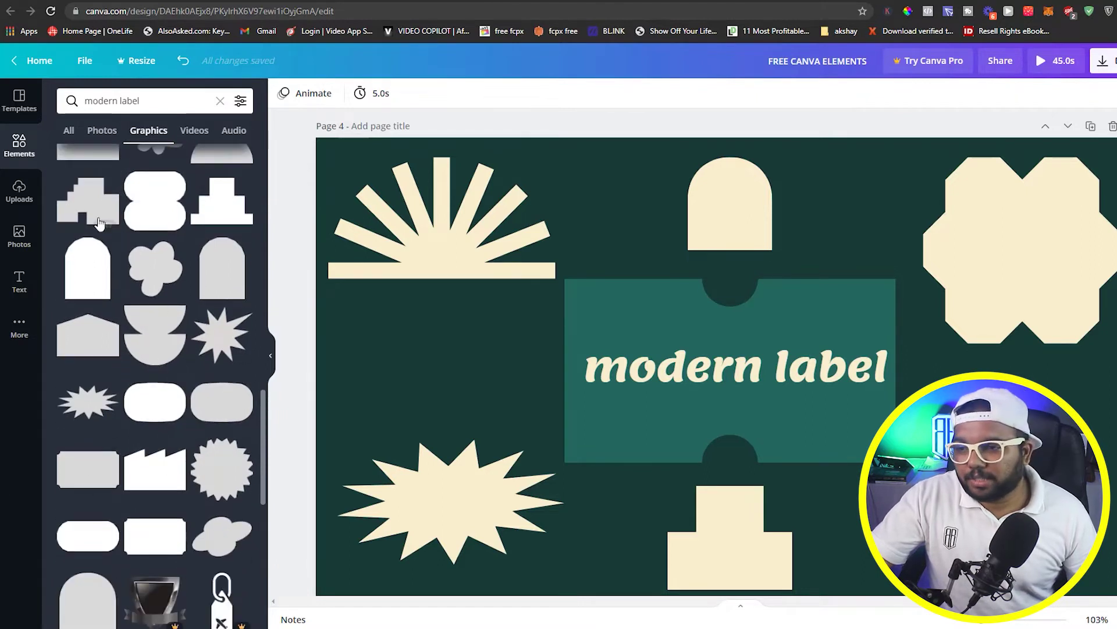
{"action": "scroll", "coordinate": [215, 356], "scroll_direction": "up", "scroll_amount": 2}
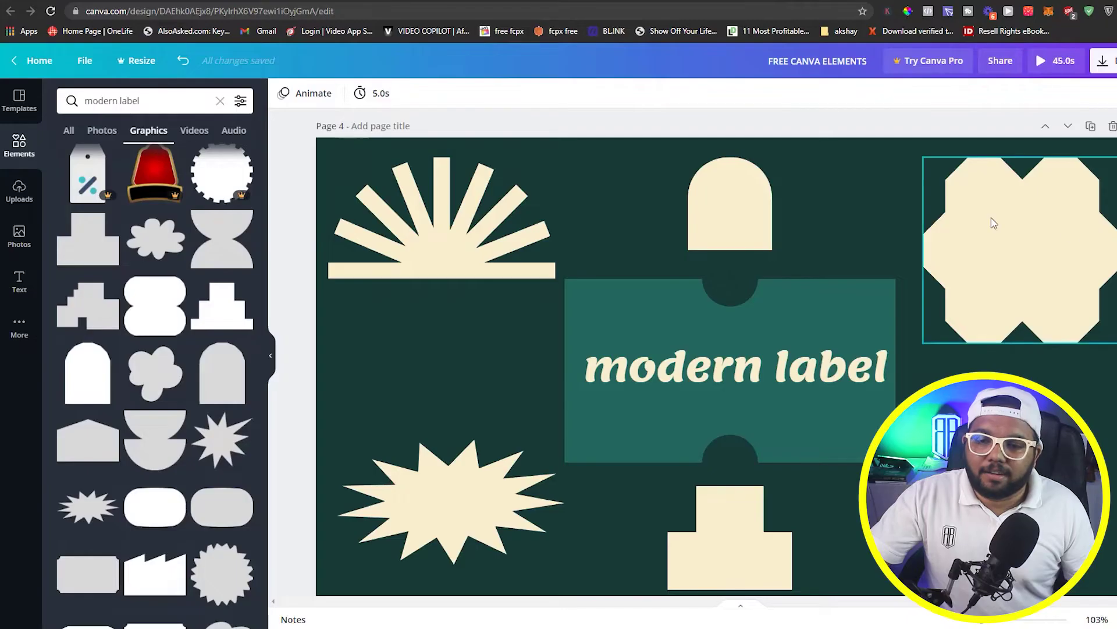
{"action": "key", "text": "Escape"}
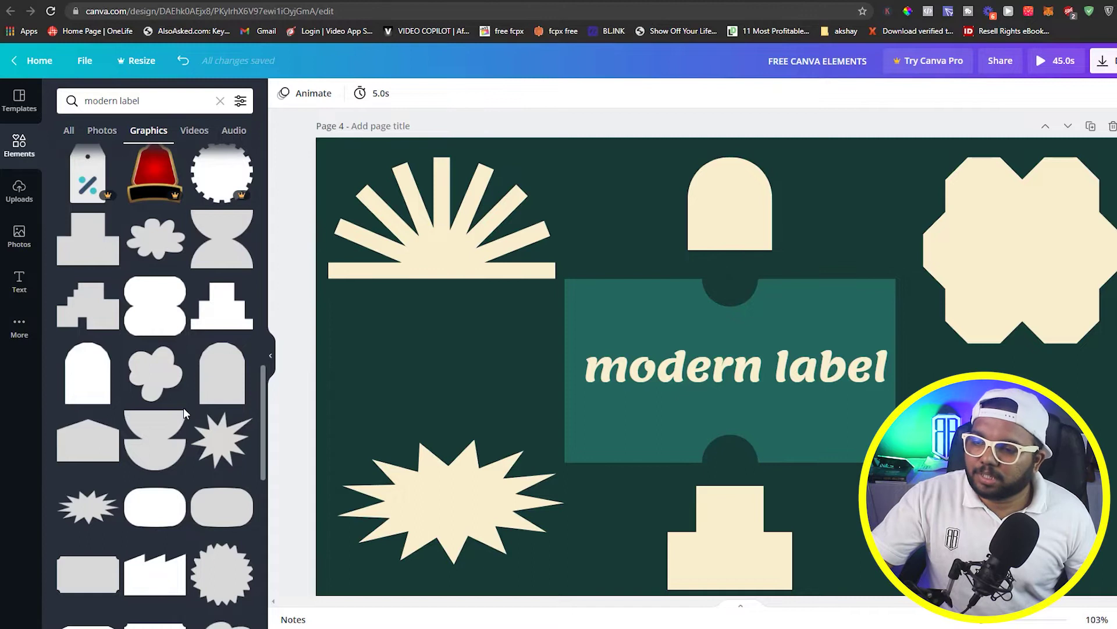
Step: Add a result shape and recolour the top-left sunburst orange from Document Colors
{"action": "scroll", "coordinate": [153, 378], "scroll_direction": "down", "scroll_amount": 2}
{"action": "left_click", "coordinate": [154, 344]}
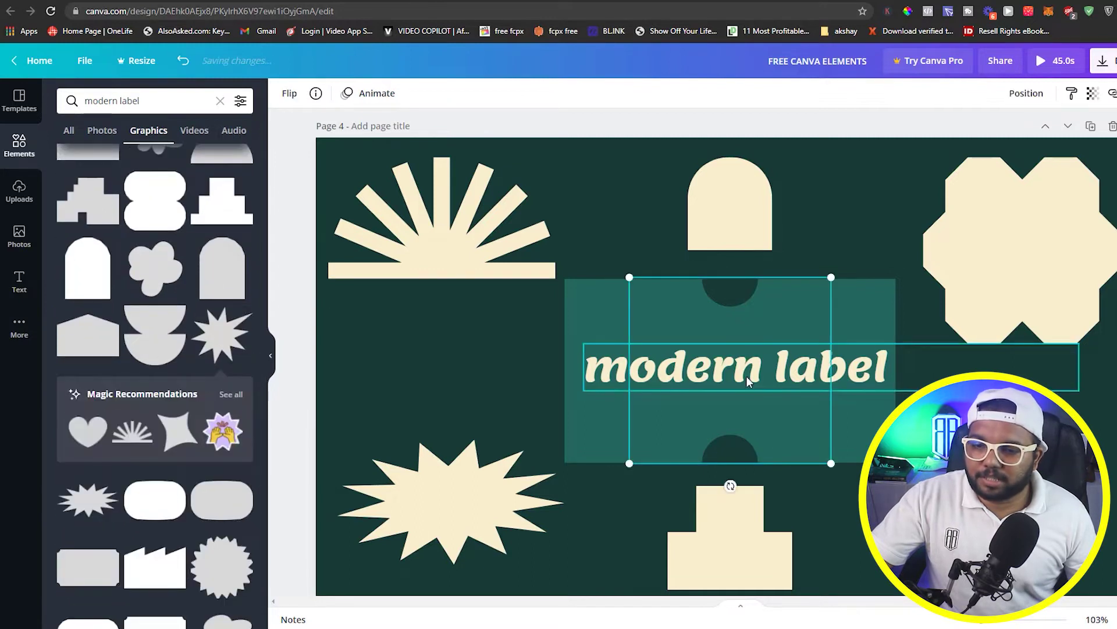
{"action": "left_click", "coordinate": [416, 239]}
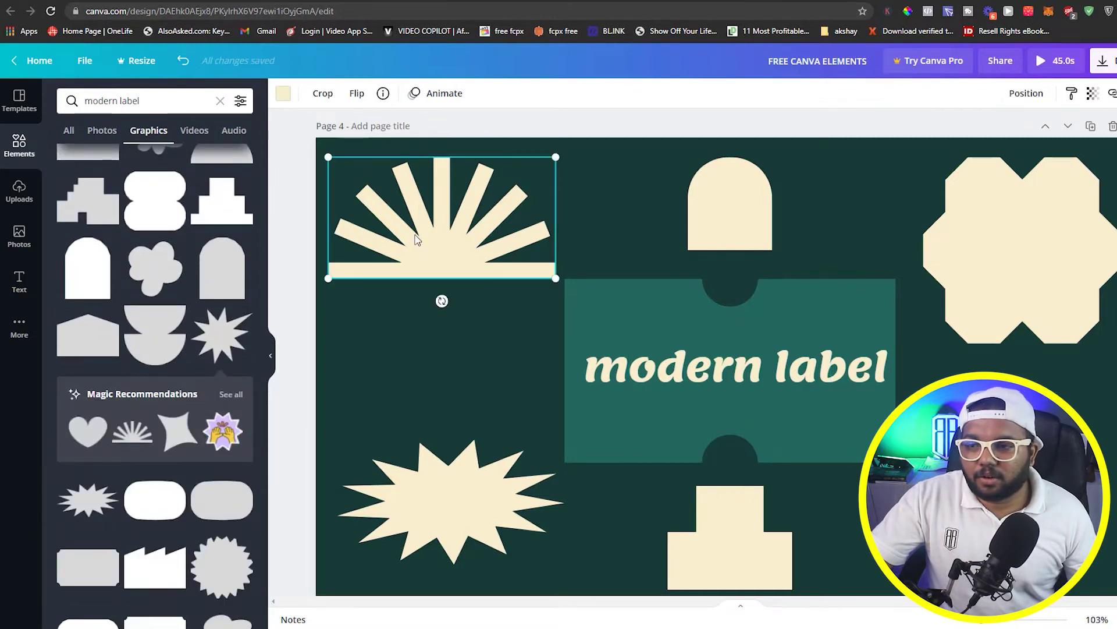
{"action": "left_click", "coordinate": [283, 95]}
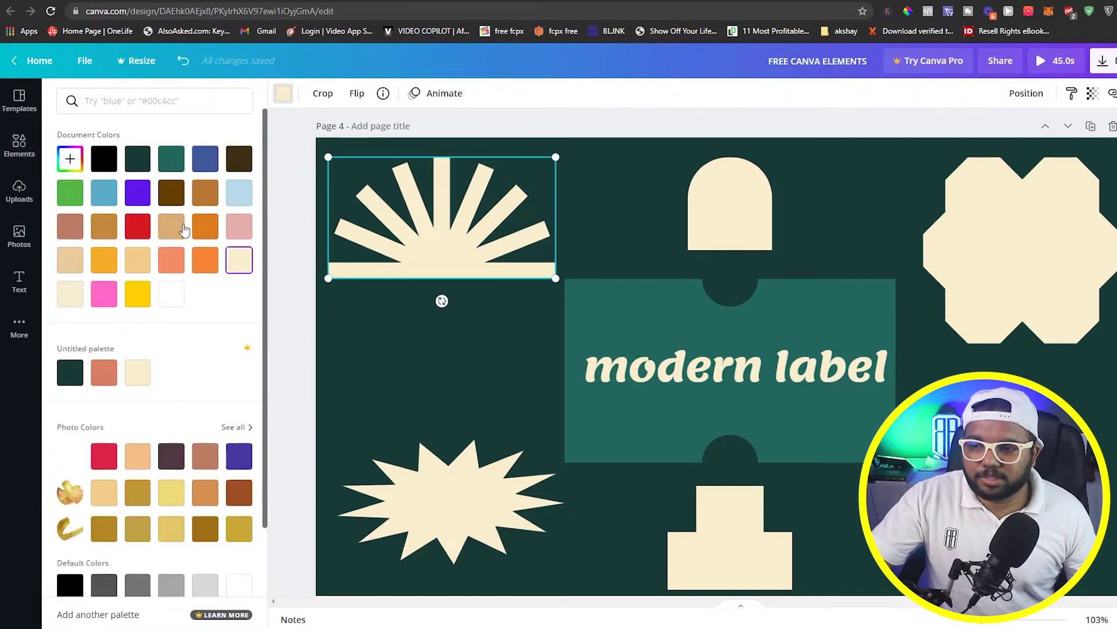
{"action": "left_click", "coordinate": [206, 263]}
{"action": "left_click", "coordinate": [464, 503]}
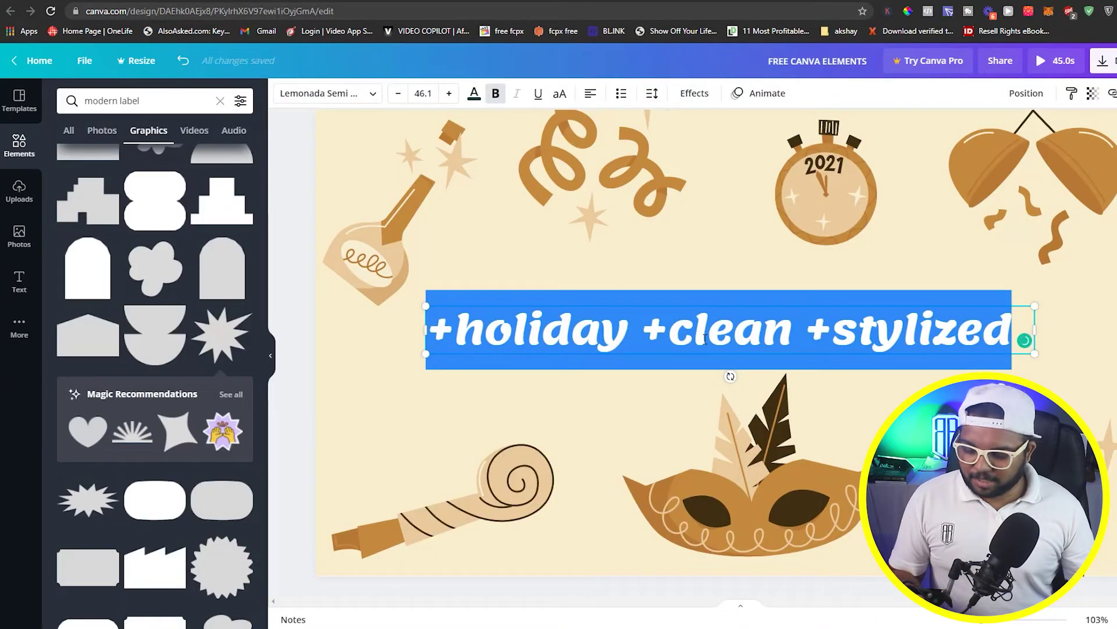
Step: Select the previous search terms in the Elements search box
{"action": "double_click", "coordinate": [183, 102]}
Step: Search Elements for '+holiday +clean +stylized' and filter to Graphics
{"action": "type", "text": "+holiday +clean +stylized"}
{"action": "key", "text": "Return"}
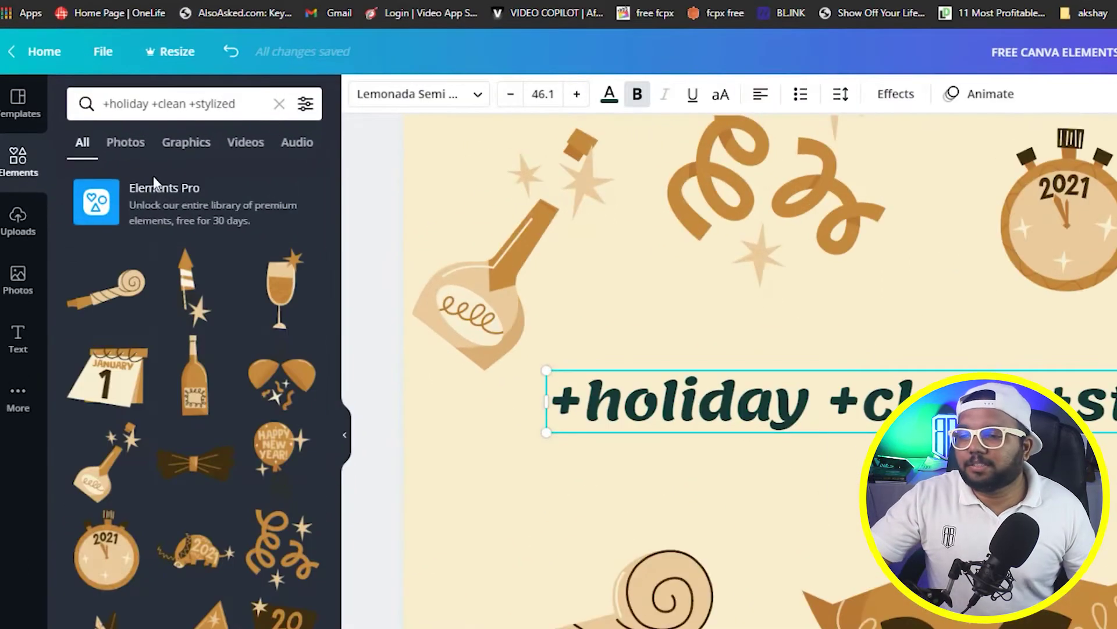
{"action": "scroll", "coordinate": [200, 361], "scroll_direction": "down", "scroll_amount": 10}
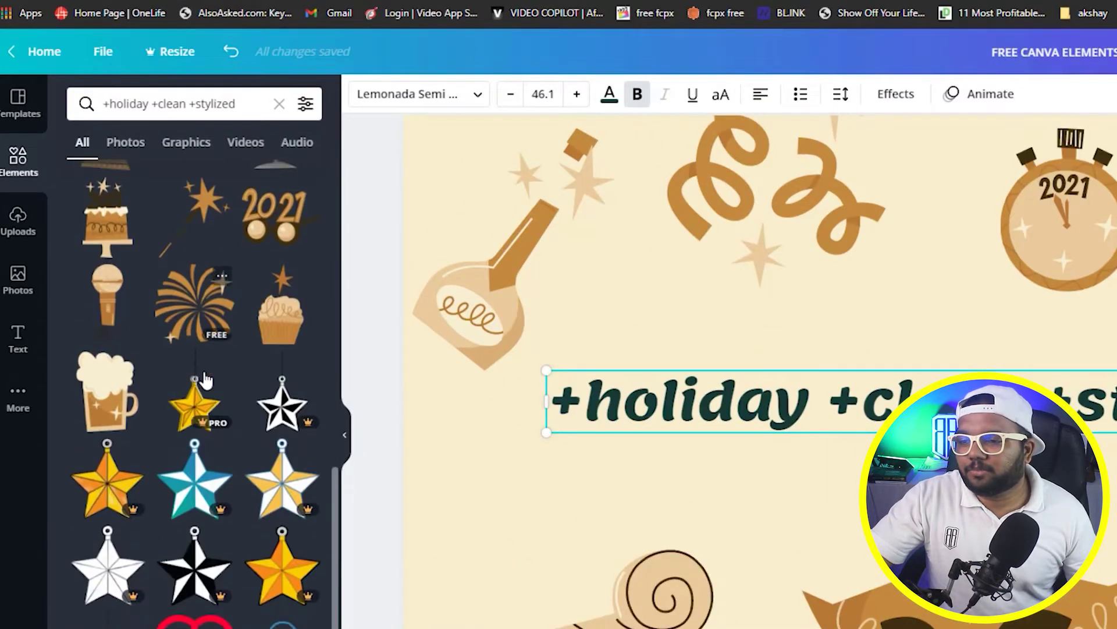
{"action": "scroll", "coordinate": [192, 184], "scroll_direction": "up", "scroll_amount": 10}
{"action": "left_click", "coordinate": [186, 144]}
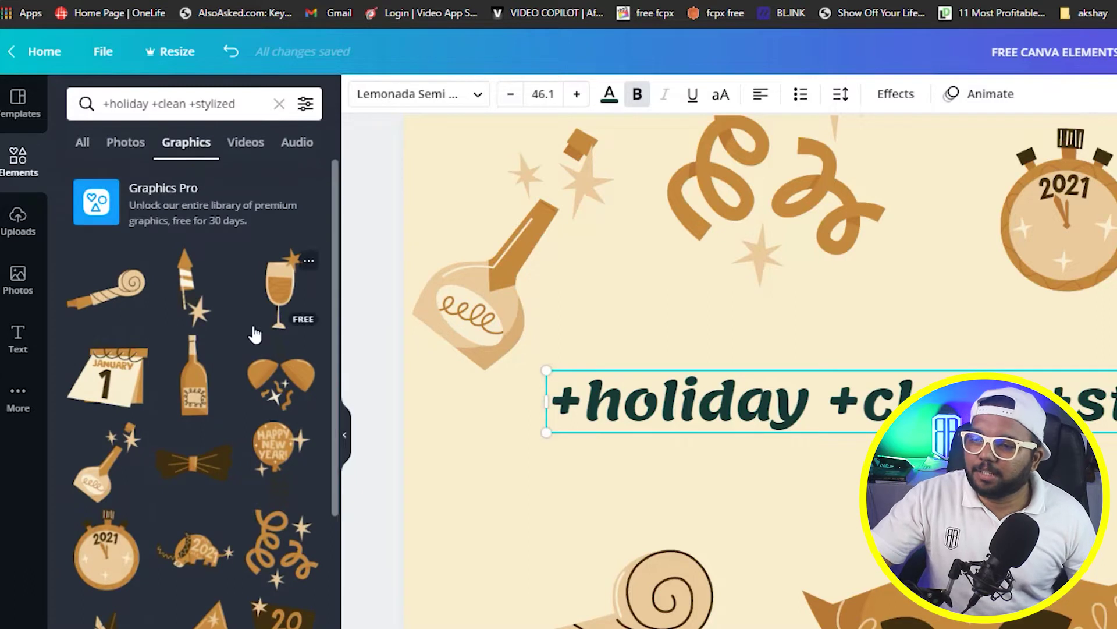
{"action": "scroll", "coordinate": [144, 559], "scroll_direction": "down", "scroll_amount": 5}
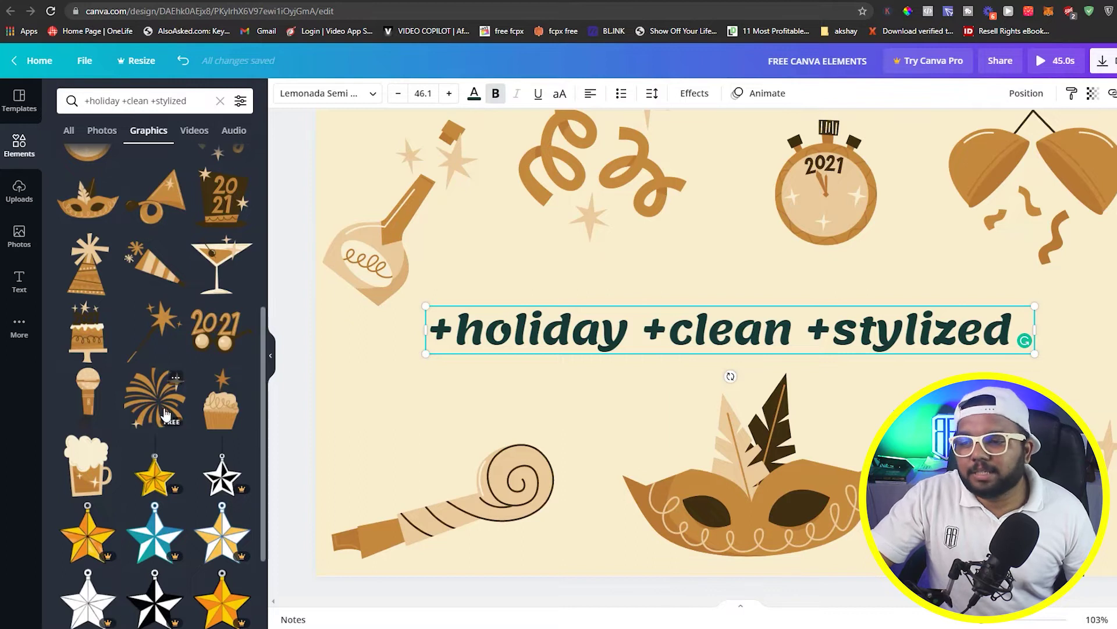
Step: Add the 2021 glasses at the right edge and a smaller fireworks burst at lower left
{"action": "left_click_drag", "start_coordinate": [165, 412], "coordinate": [387, 390]}
{"action": "left_click", "coordinate": [215, 329]}
{"action": "left_click_drag", "start_coordinate": [730, 374], "coordinate": [907, 330]}
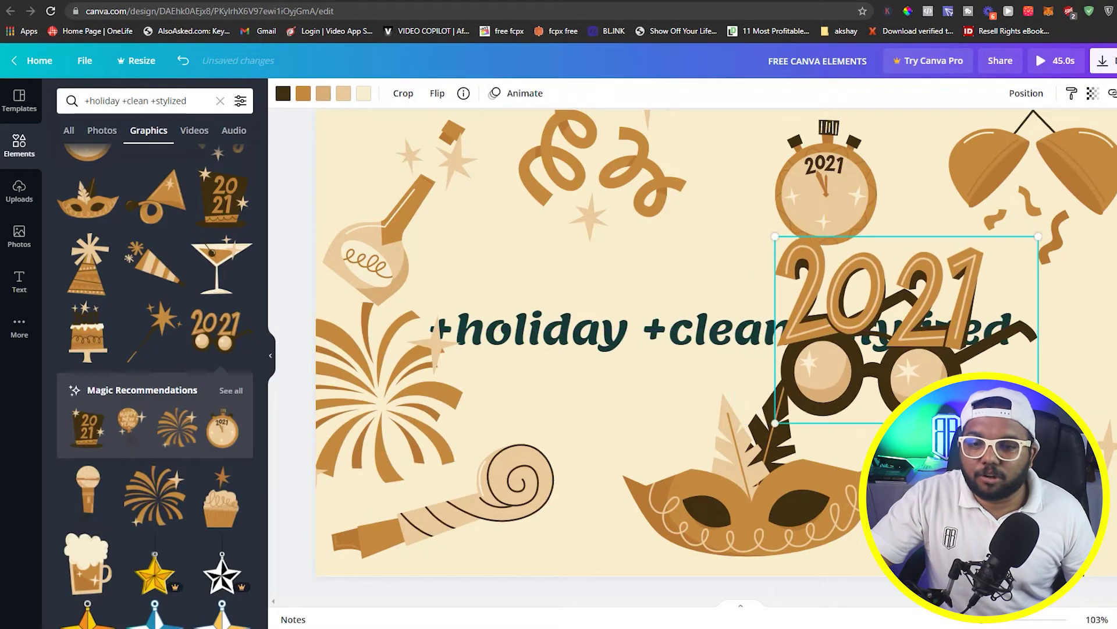
{"action": "left_click_drag", "start_coordinate": [1039, 424], "coordinate": [923, 337]}
{"action": "left_click_drag", "start_coordinate": [843, 302], "coordinate": [1108, 357]}
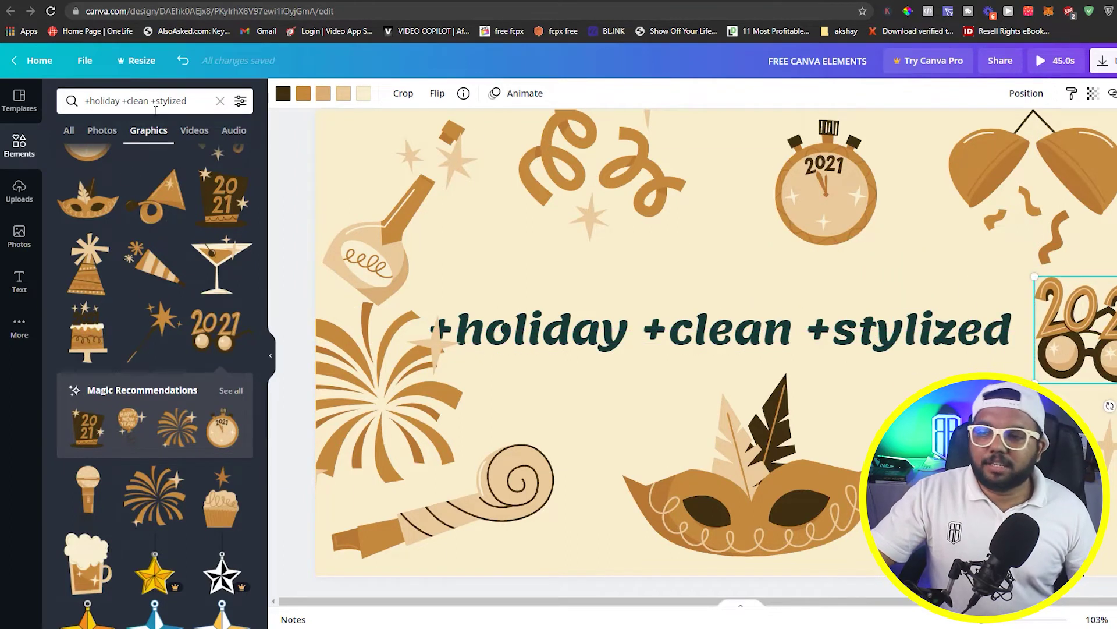
{"action": "scroll", "coordinate": [167, 321], "scroll_direction": "down", "scroll_amount": 4}
{"action": "scroll", "coordinate": [169, 349], "scroll_direction": "up", "scroll_amount": 5}
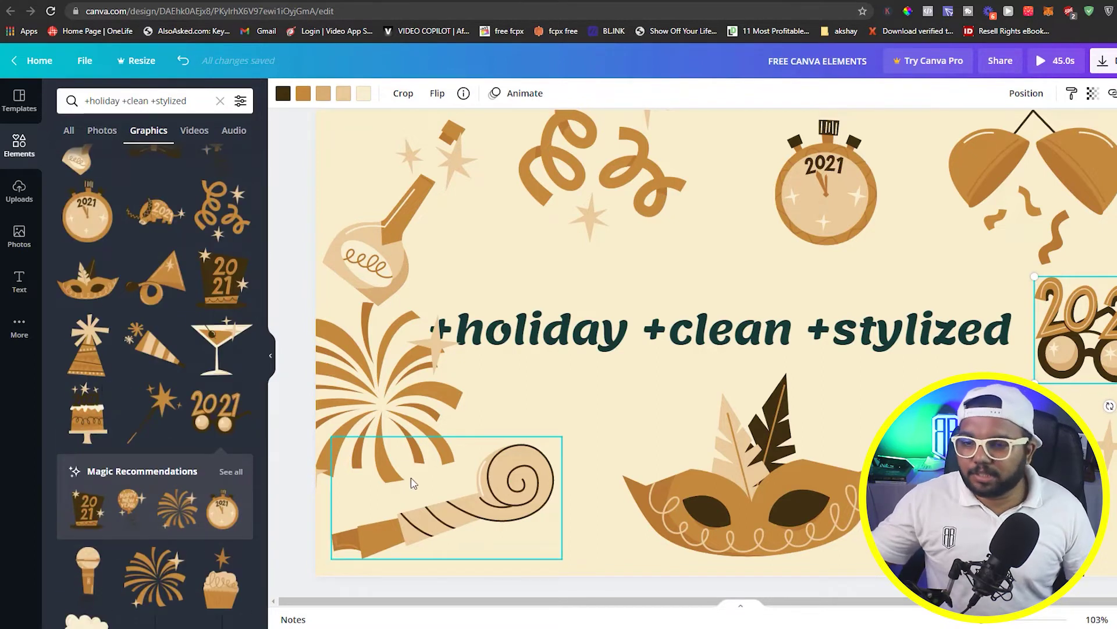
{"action": "left_click_drag", "start_coordinate": [373, 402], "coordinate": [332, 421]}
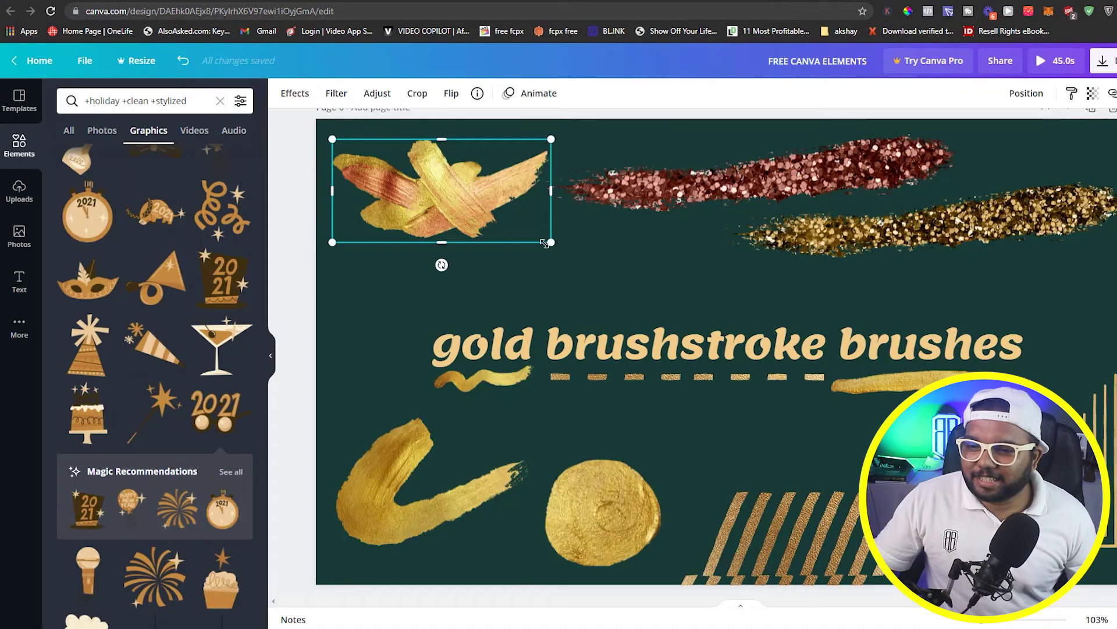
Step: Deselect the gold brush image and select the 'gold brushstroke brushes' heading text
{"action": "left_click", "coordinate": [910, 267]}
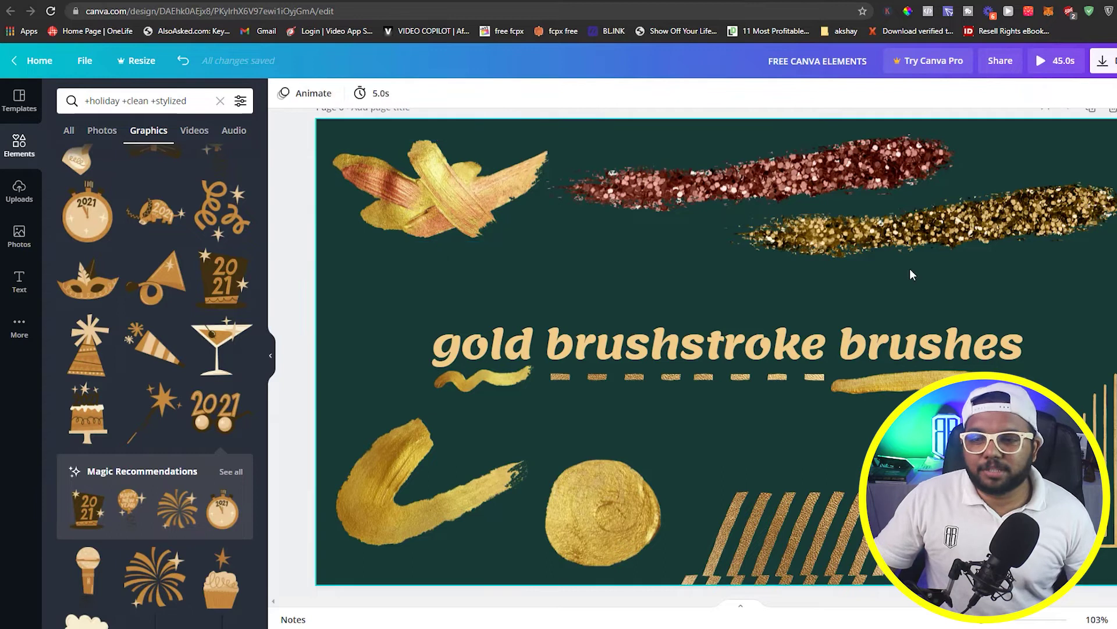
{"action": "double_click", "coordinate": [647, 355]}
{"action": "key", "text": "ctrl+c"}
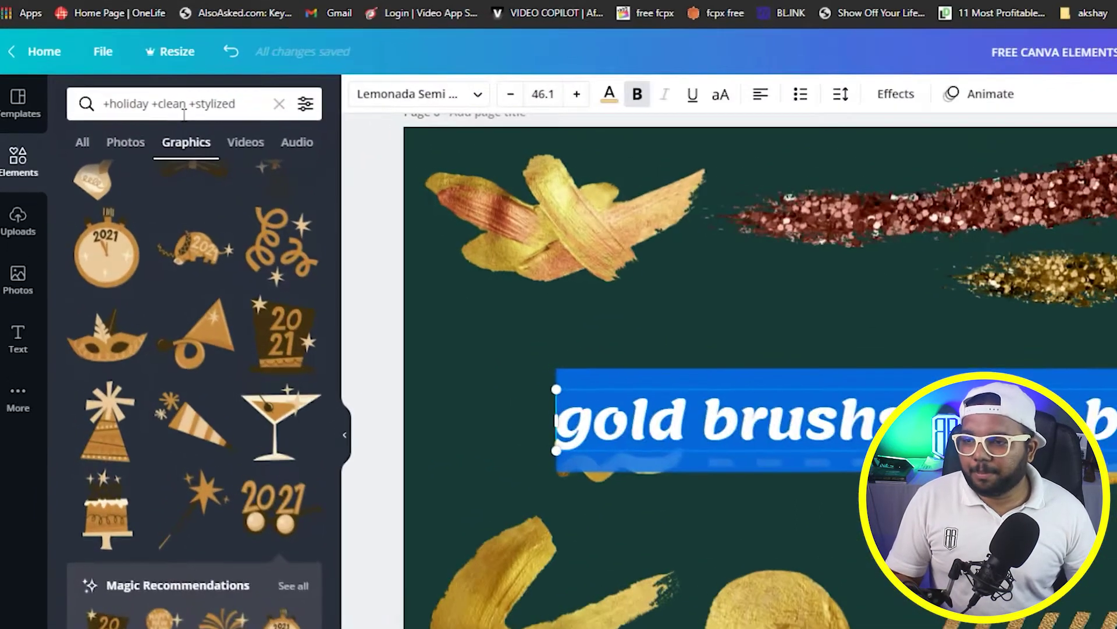
Step: Replace the element search with 'gold brushstroke brushes' and run it
{"action": "double_click", "coordinate": [144, 105]}
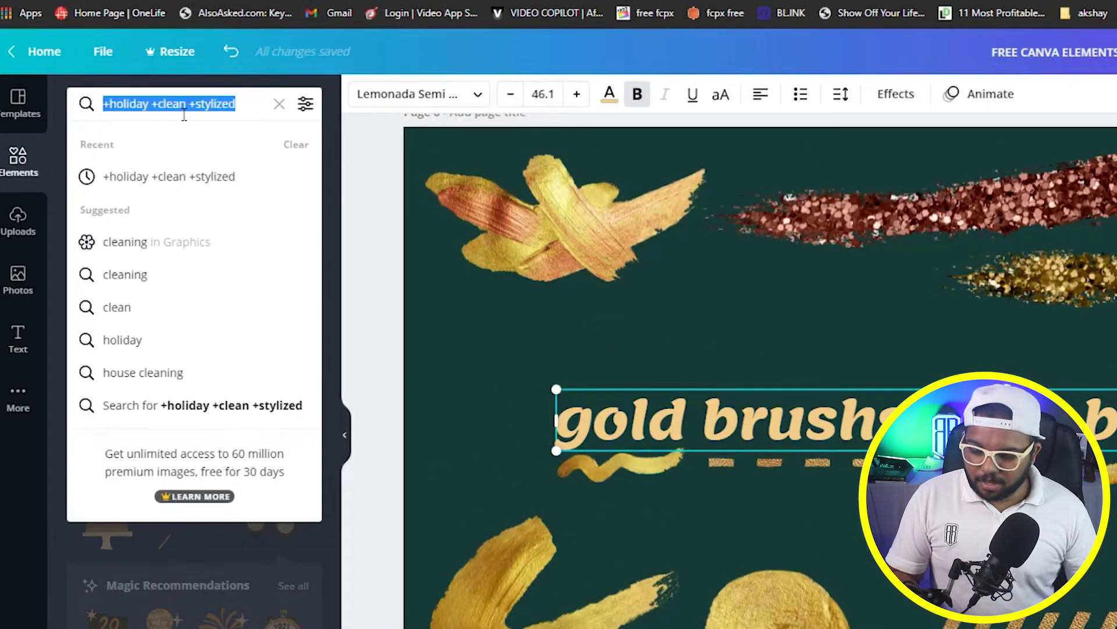
{"action": "key", "text": "ctrl+v"}
{"action": "key", "text": "Return"}
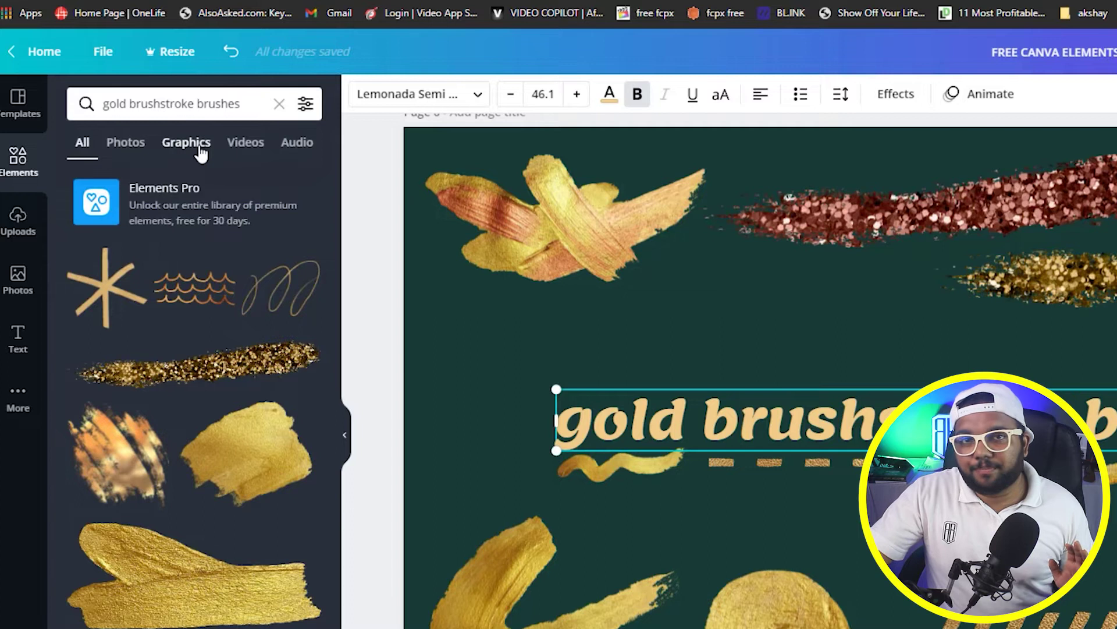
Step: Compare the Photos and Graphics results for gold brushstroke brushes
{"action": "left_click", "coordinate": [126, 143]}
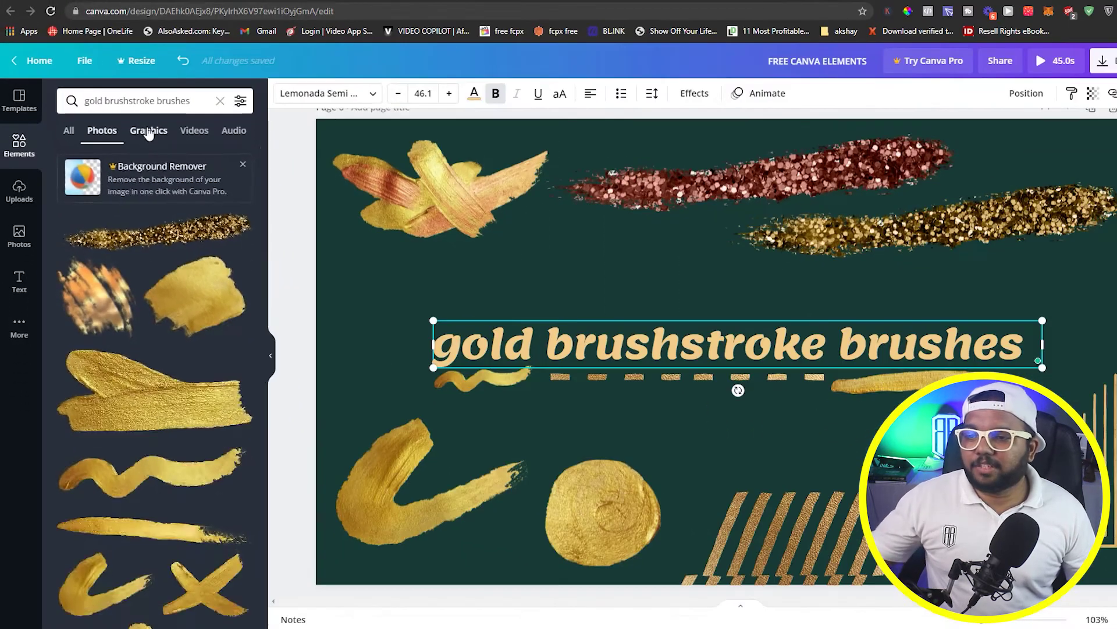
{"action": "left_click", "coordinate": [186, 142]}
{"action": "scroll", "coordinate": [210, 400], "scroll_direction": "down", "scroll_amount": 5}
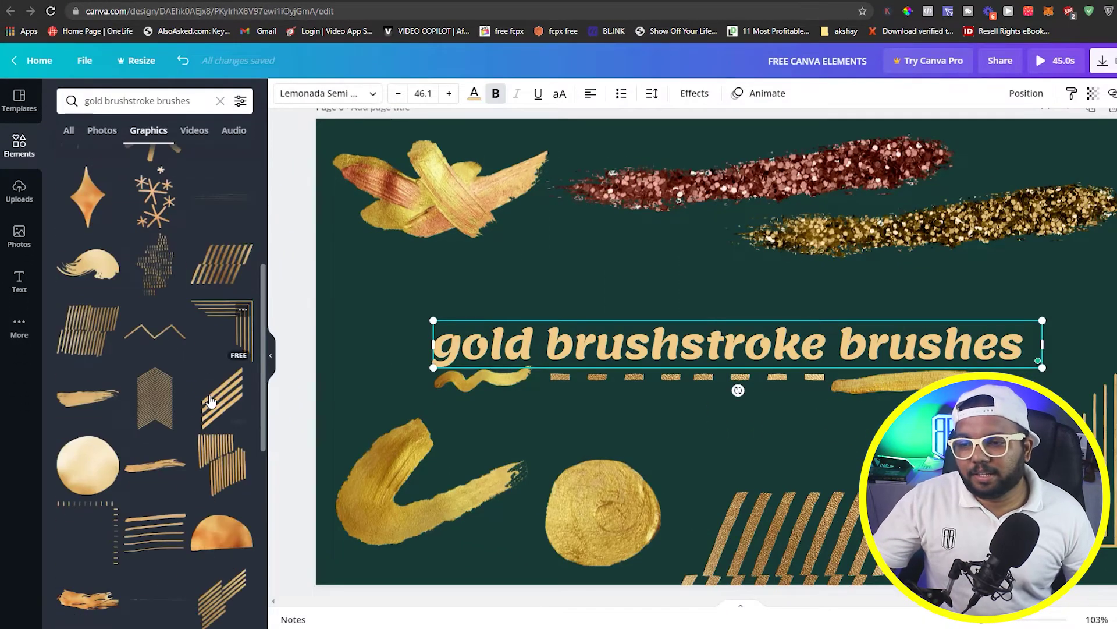
{"action": "scroll", "coordinate": [211, 401], "scroll_direction": "up", "scroll_amount": 3}
{"action": "scroll", "coordinate": [211, 400], "scroll_direction": "down", "scroll_amount": 1}
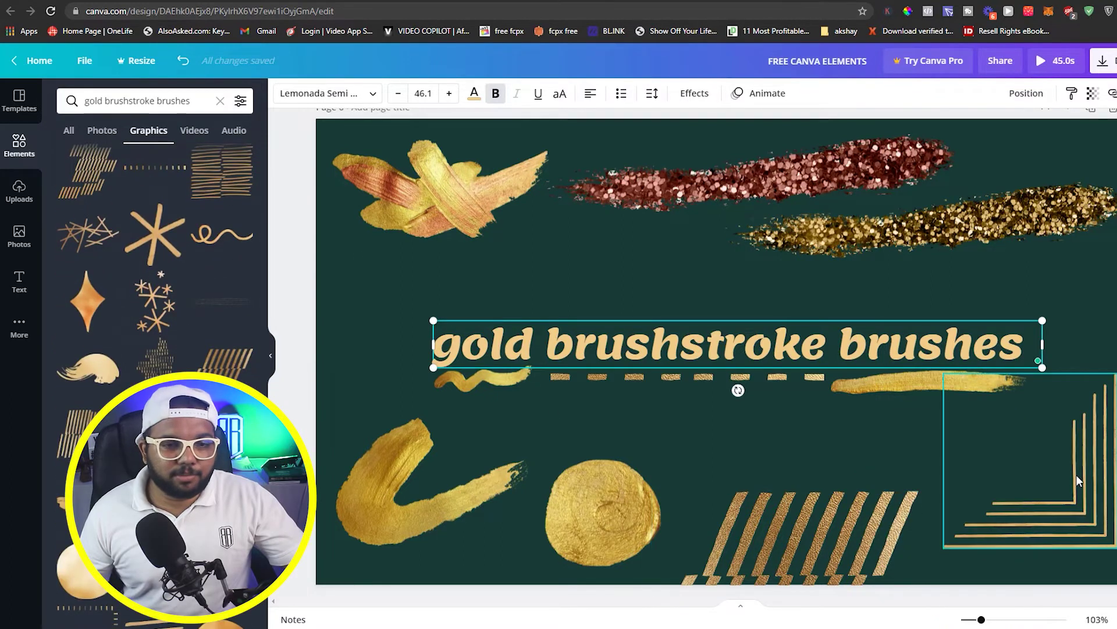
Step: Back in photo results, resize the top-left gold brush image to 445 by 210
{"action": "left_click", "coordinate": [103, 131]}
{"action": "left_click", "coordinate": [399, 190]}
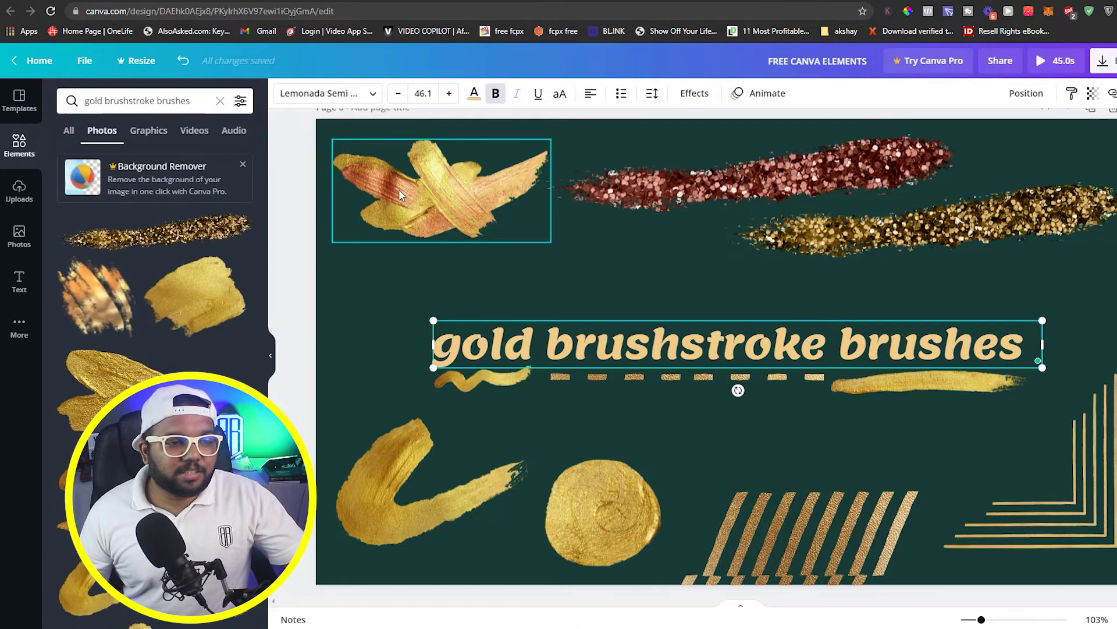
{"action": "mouse_move", "coordinate": [675, 383]}
{"action": "left_mouse_down"}
{"action": "mouse_move", "coordinate": [984, 361]}
{"action": "mouse_move", "coordinate": [1036, 605]}
{"action": "mouse_move", "coordinate": [1036, 498]}
{"action": "mouse_move", "coordinate": [516, 304]}
{"action": "left_mouse_up"}
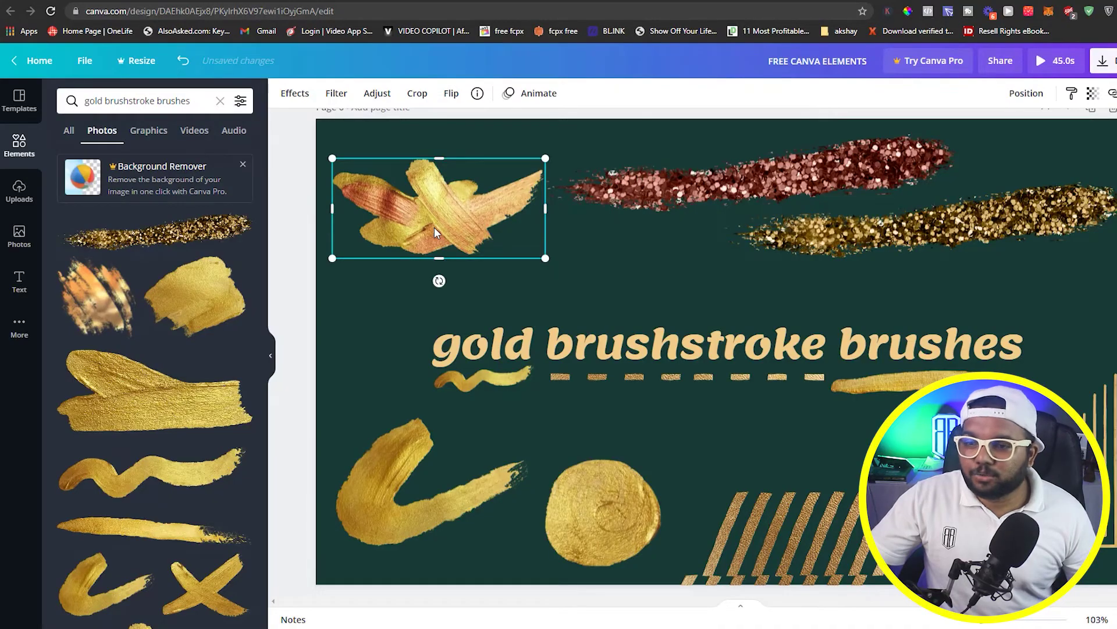
Step: Enlarge and reposition the gold glitter stroke across the top of the page
{"action": "left_click", "coordinate": [747, 255]}
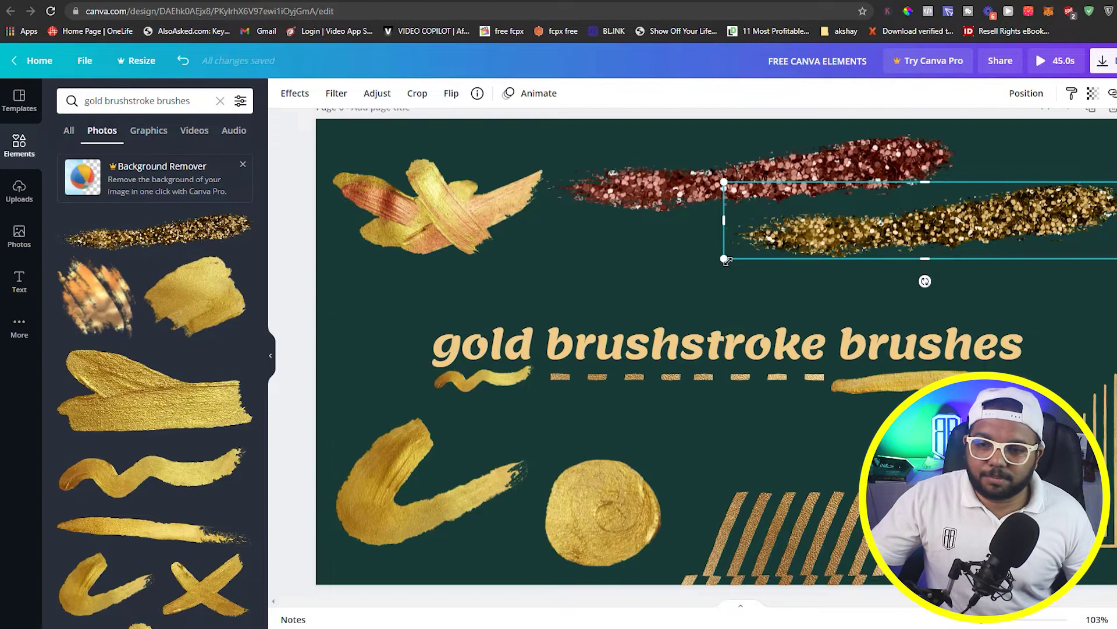
{"action": "mouse_move", "coordinate": [727, 260]}
{"action": "left_mouse_down"}
{"action": "mouse_move", "coordinate": [633, 306]}
{"action": "mouse_move", "coordinate": [486, 473]}
{"action": "mouse_move", "coordinate": [375, 543]}
{"action": "mouse_move", "coordinate": [330, 543]}
{"action": "mouse_move", "coordinate": [550, 457]}
{"action": "left_mouse_up"}
{"action": "mouse_move", "coordinate": [907, 268]}
{"action": "left_mouse_down"}
{"action": "mouse_move", "coordinate": [866, 299]}
{"action": "mouse_move", "coordinate": [890, 273]}
{"action": "left_mouse_up"}
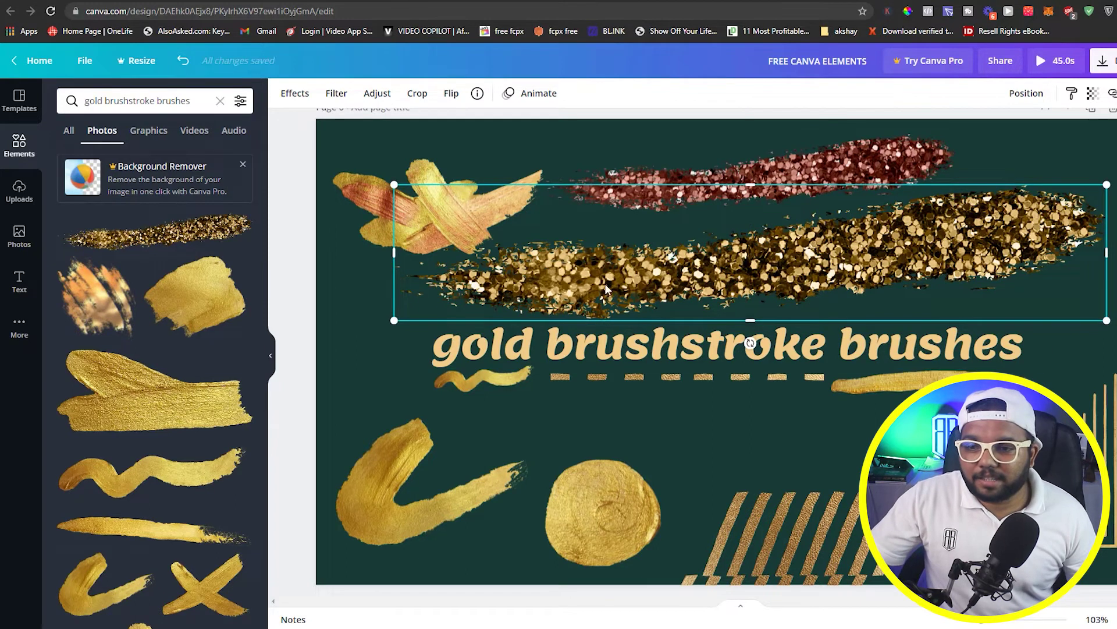
{"action": "left_click_drag", "start_coordinate": [606, 290], "coordinate": [631, 281]}
{"action": "left_click_drag", "start_coordinate": [422, 319], "coordinate": [534, 288]}
{"action": "left_click_drag", "start_coordinate": [925, 255], "coordinate": [931, 250]}
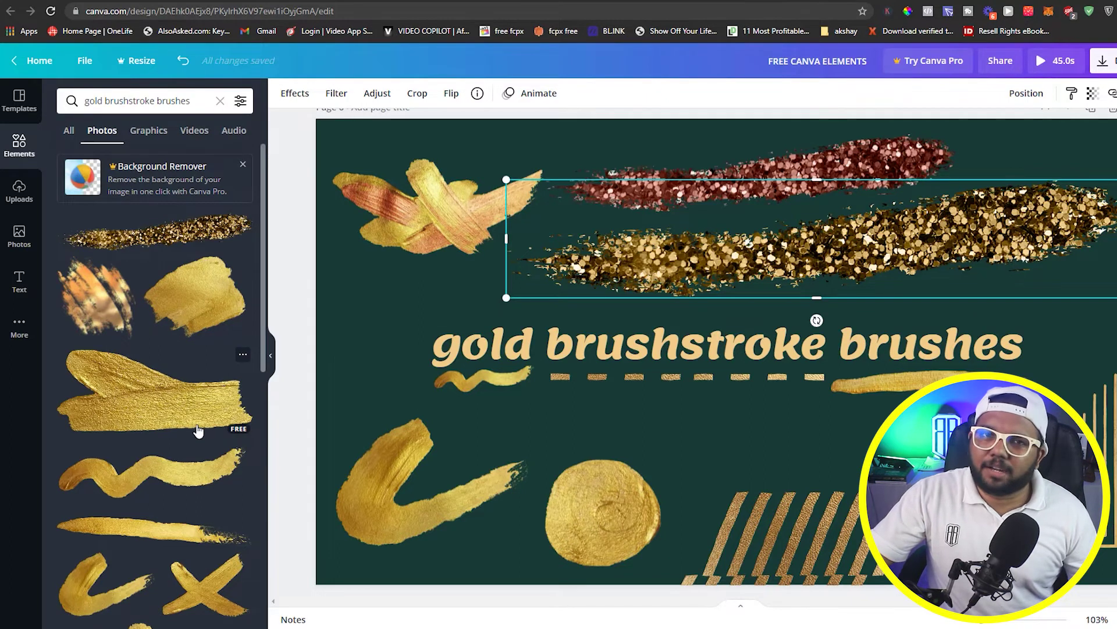
Step: Add a gold circle brushstroke from the photo results over the lower circle
{"action": "scroll", "coordinate": [198, 430], "scroll_direction": "down", "scroll_amount": 10}
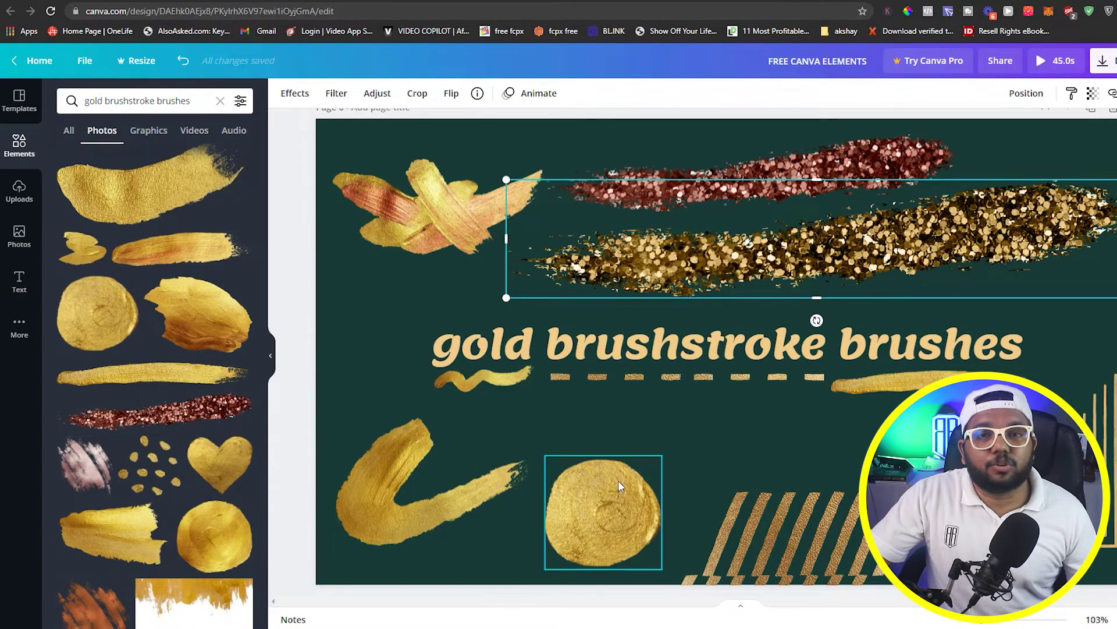
{"action": "left_click", "coordinate": [102, 330]}
{"action": "mouse_move", "coordinate": [733, 368]}
{"action": "left_mouse_down"}
{"action": "mouse_move", "coordinate": [663, 505]}
{"action": "mouse_move", "coordinate": [637, 508]}
{"action": "left_mouse_up"}
{"action": "left_click", "coordinate": [749, 462]}
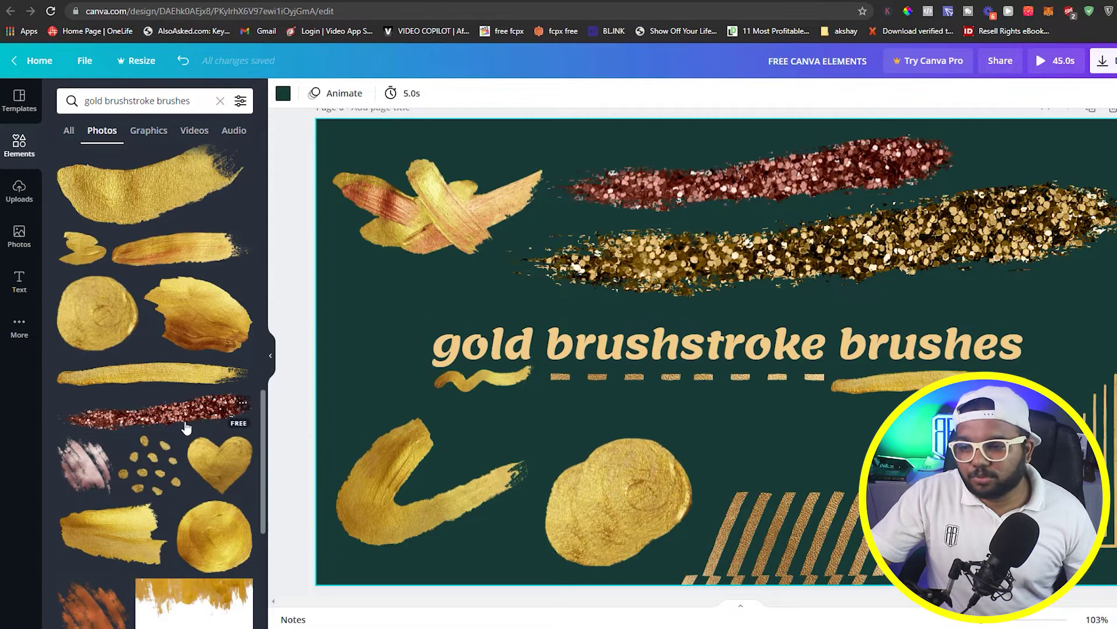
{"action": "scroll", "coordinate": [186, 428], "scroll_direction": "down", "scroll_amount": 15}
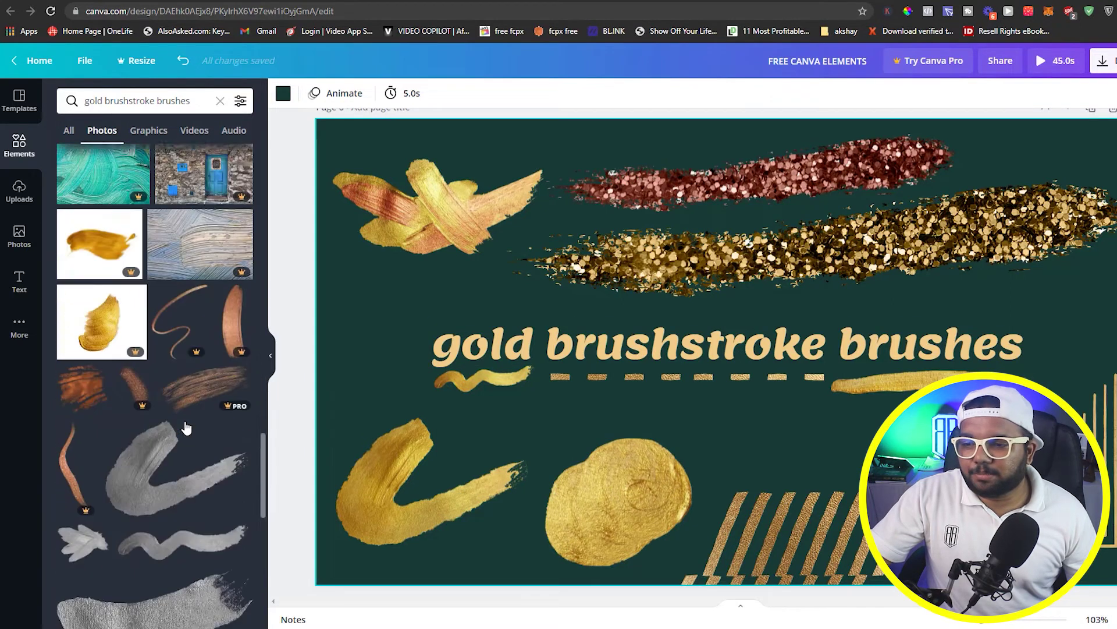
{"action": "scroll", "coordinate": [186, 427], "scroll_direction": "down", "scroll_amount": 5}
{"action": "scroll", "coordinate": [187, 427], "scroll_direction": "down", "scroll_amount": 5}
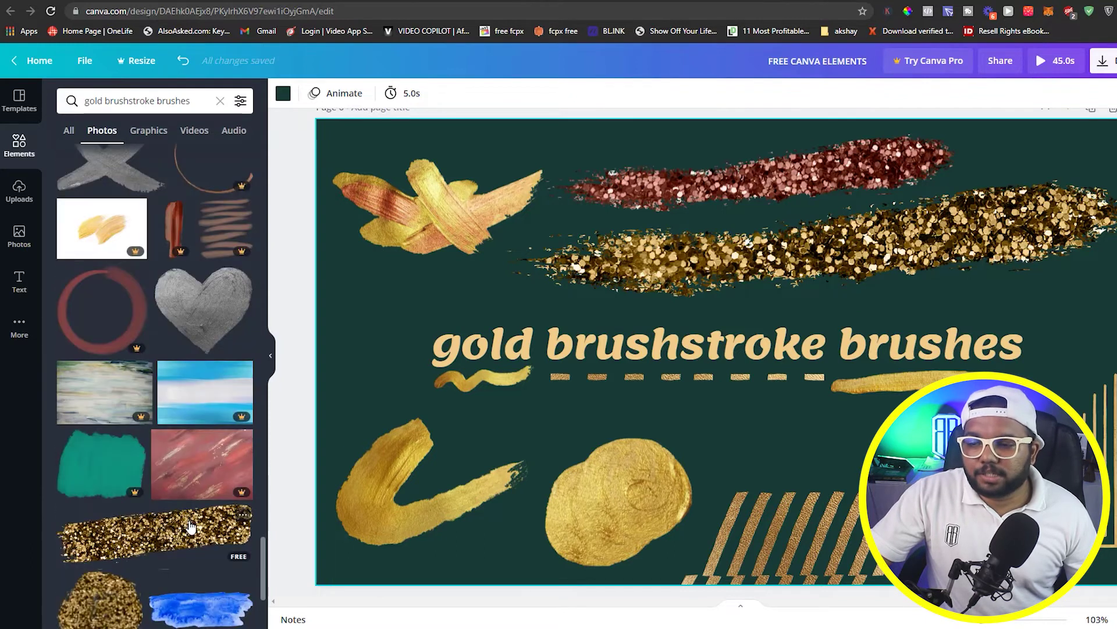
{"action": "scroll", "coordinate": [175, 518], "scroll_direction": "up", "scroll_amount": 5}
{"action": "left_click", "coordinate": [666, 492]}
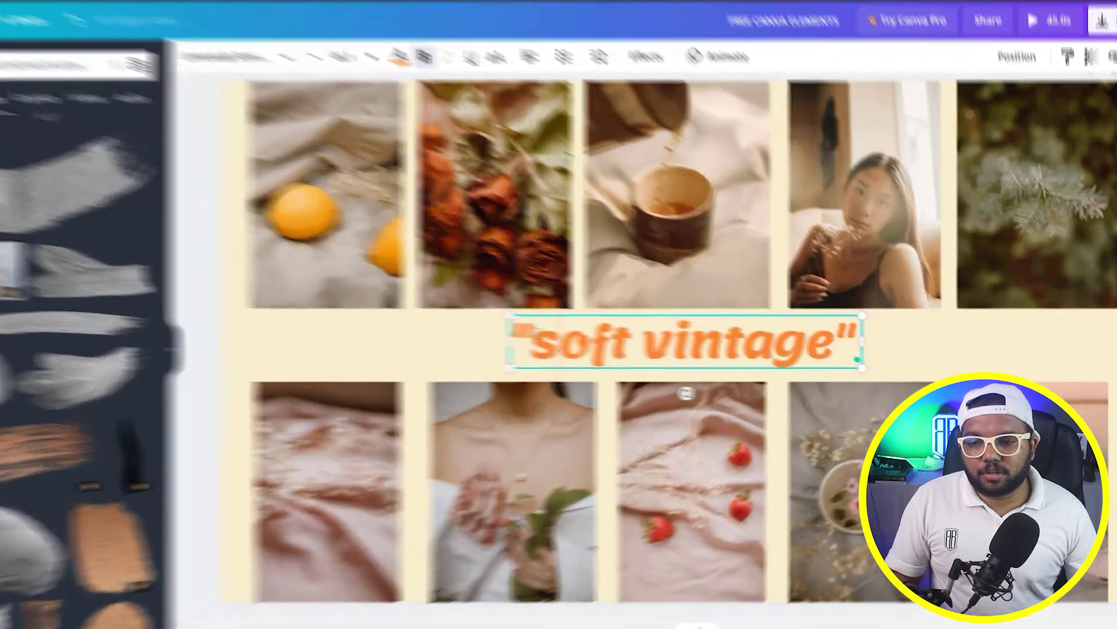
Step: Search the elements for the quoted "soft vintage" title and show photo results
{"action": "left_click_drag", "start_coordinate": [591, 338], "coordinate": [578, 337]}
{"action": "left_click_drag", "start_coordinate": [791, 337], "coordinate": [815, 327]}
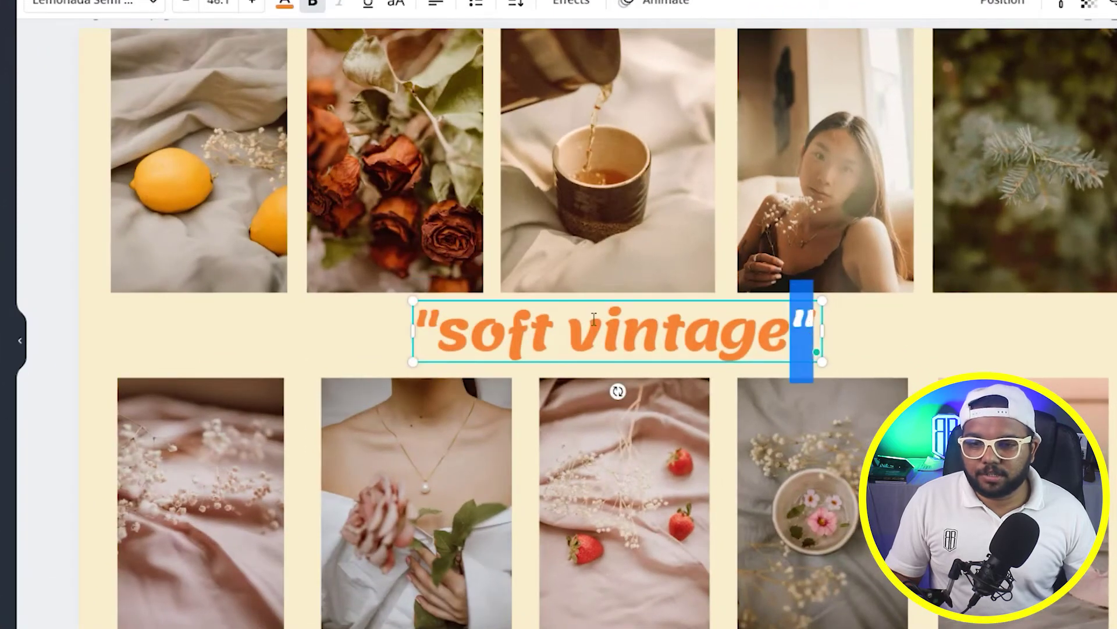
{"action": "left_click_drag", "start_coordinate": [440, 317], "coordinate": [416, 319]}
{"action": "left_click", "coordinate": [732, 349]}
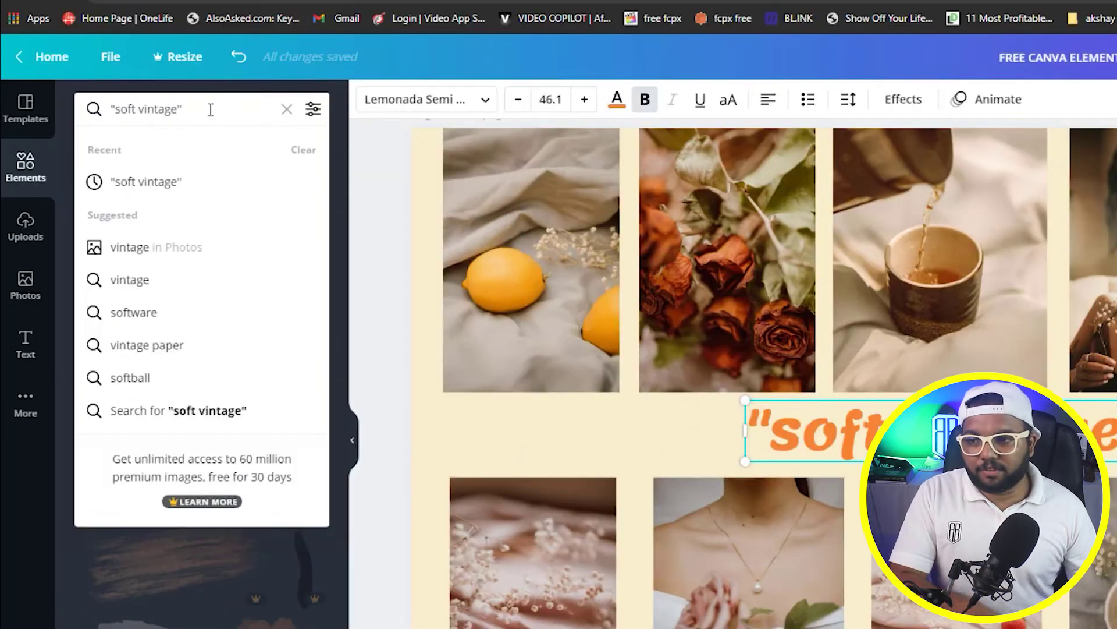
{"action": "key", "text": "Return"}
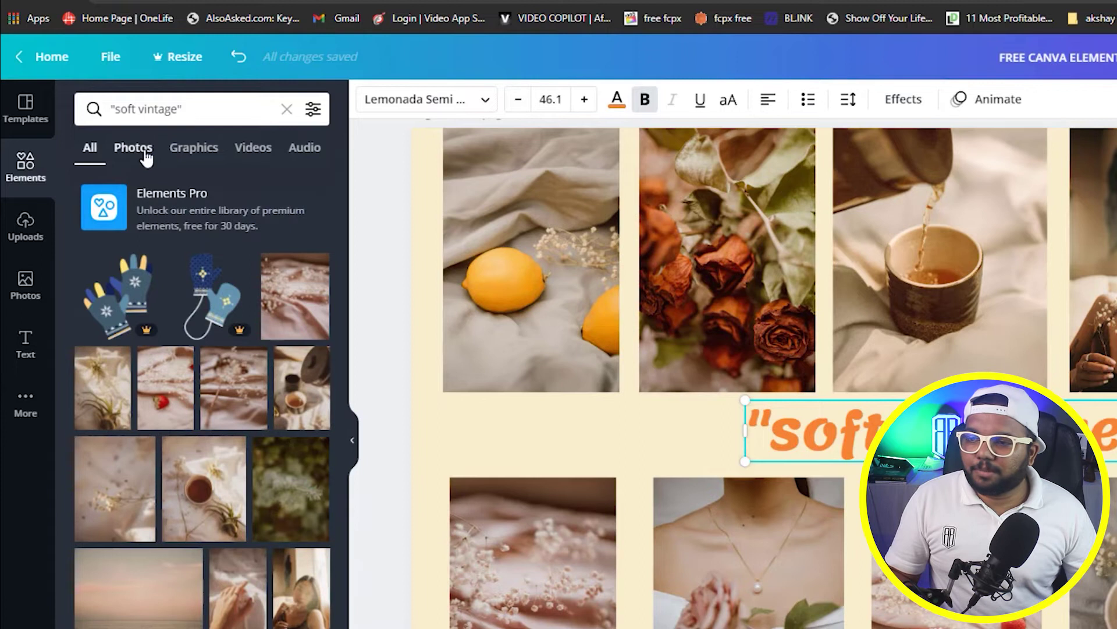
{"action": "left_click", "coordinate": [133, 149]}
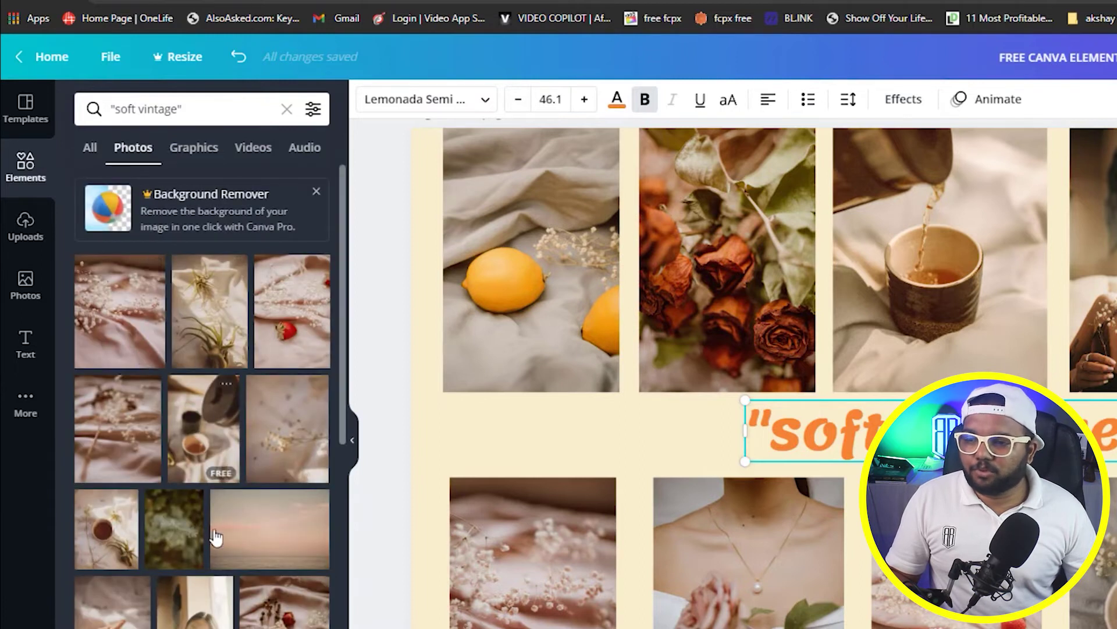
{"action": "scroll", "coordinate": [194, 267], "scroll_direction": "down", "scroll_amount": 10}
Step: Remove the quotes, rerun the soft vintage search, and filter to photos
{"action": "left_click", "coordinate": [198, 108]}
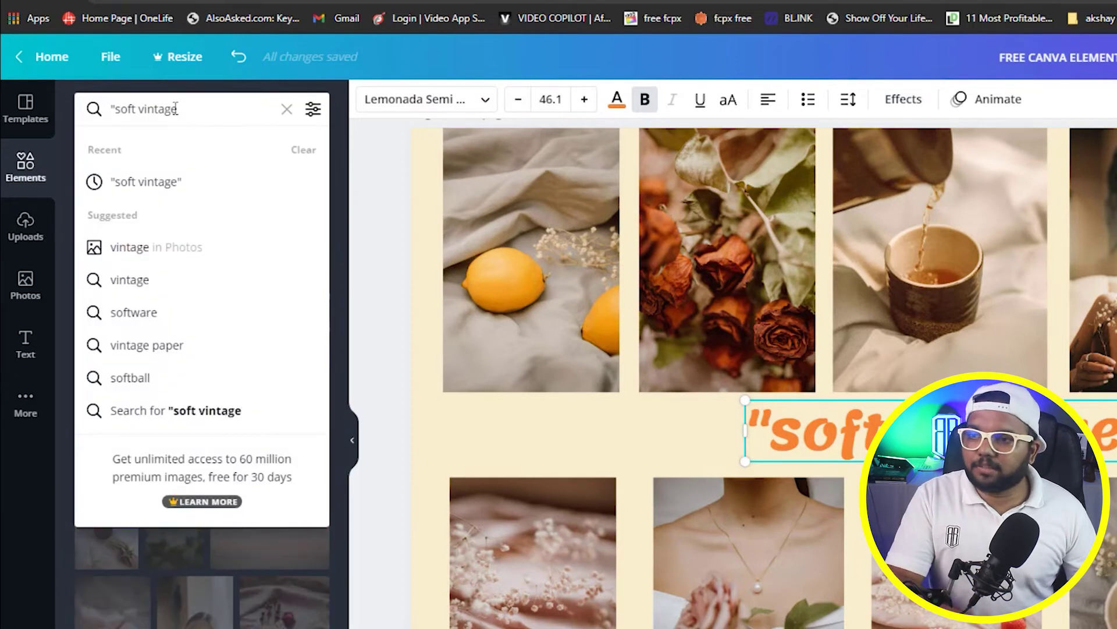
{"action": "left_click", "coordinate": [120, 108]}
{"action": "key", "text": "BackSpace"}
{"action": "key", "text": "Return"}
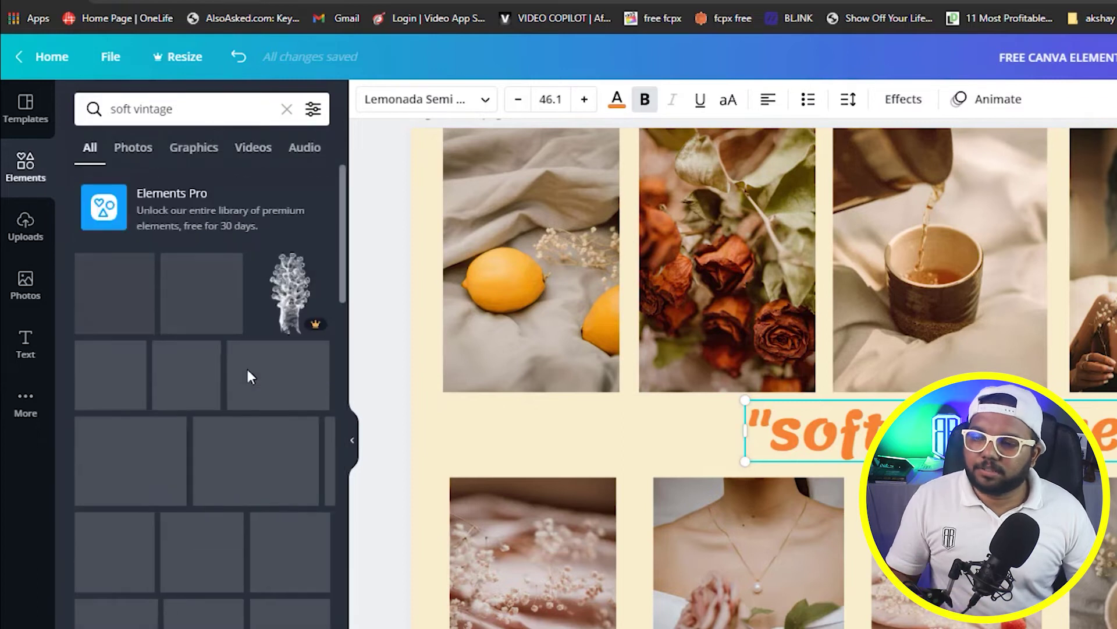
{"action": "scroll", "coordinate": [256, 495], "scroll_direction": "down", "scroll_amount": 5}
{"action": "scroll", "coordinate": [257, 495], "scroll_direction": "up", "scroll_amount": 5}
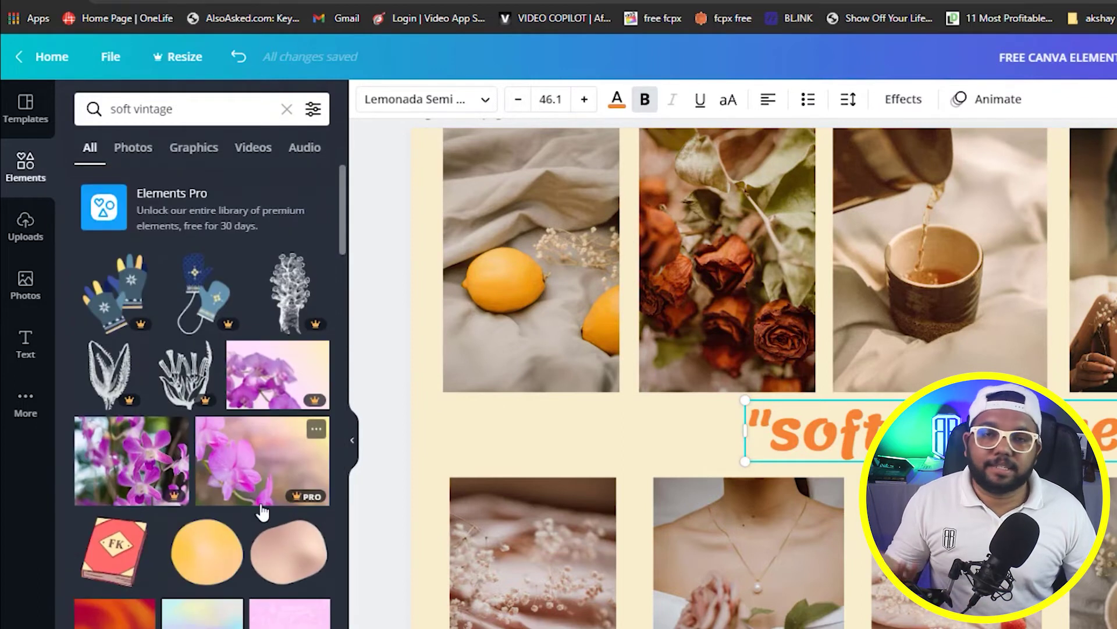
{"action": "left_click", "coordinate": [130, 148]}
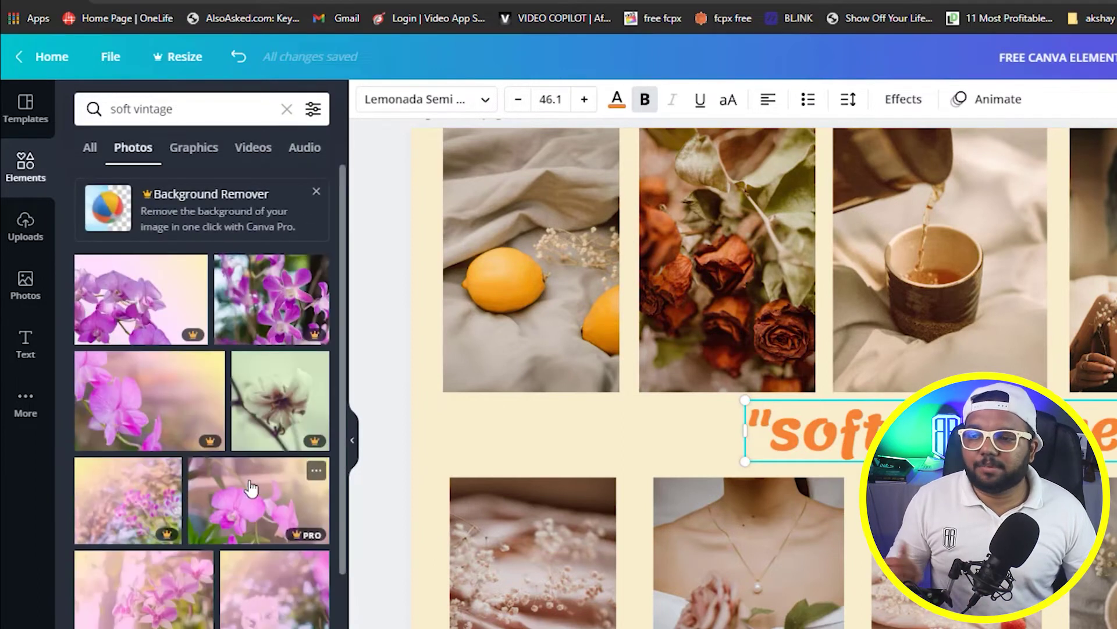
{"action": "scroll", "coordinate": [305, 590], "scroll_direction": "down", "scroll_amount": 1}
{"action": "scroll", "coordinate": [305, 589], "scroll_direction": "down", "scroll_amount": 5}
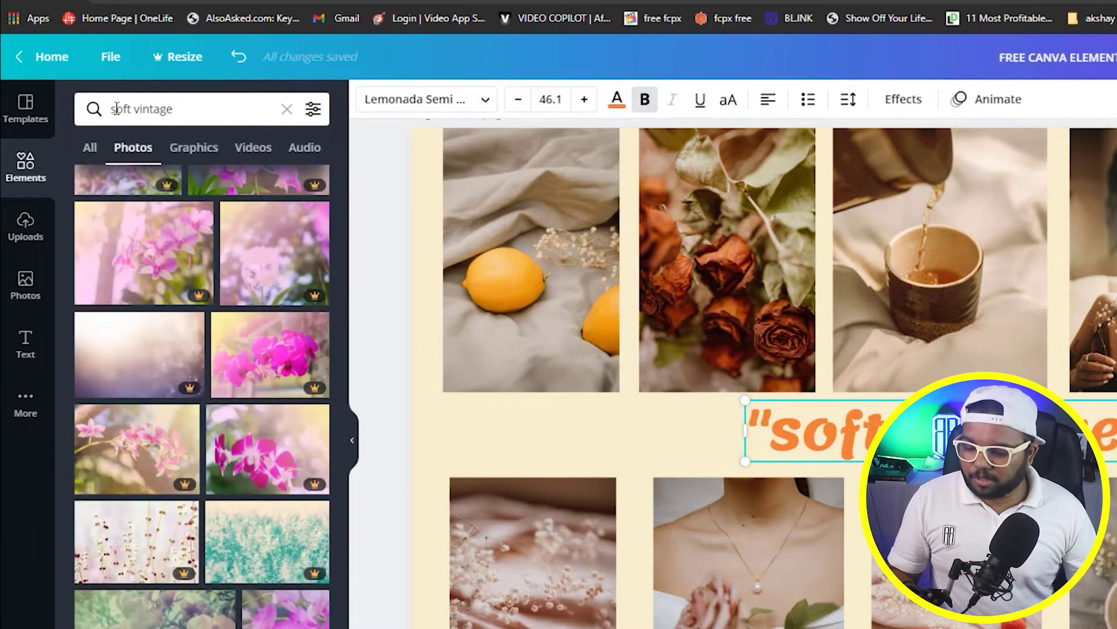
Step: Restore the closing quote to search "soft vintage" again and browse its photo results
{"action": "left_click", "coordinate": [183, 107]}
{"action": "type", "text": "\""}
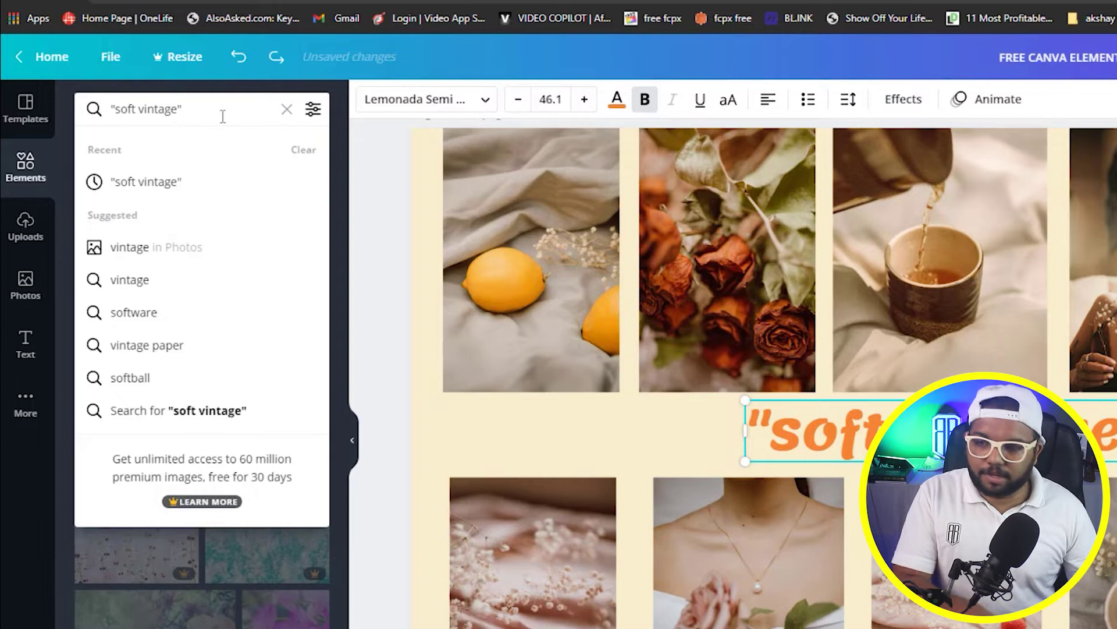
{"action": "key", "text": "Return"}
{"action": "left_click", "coordinate": [129, 147]}
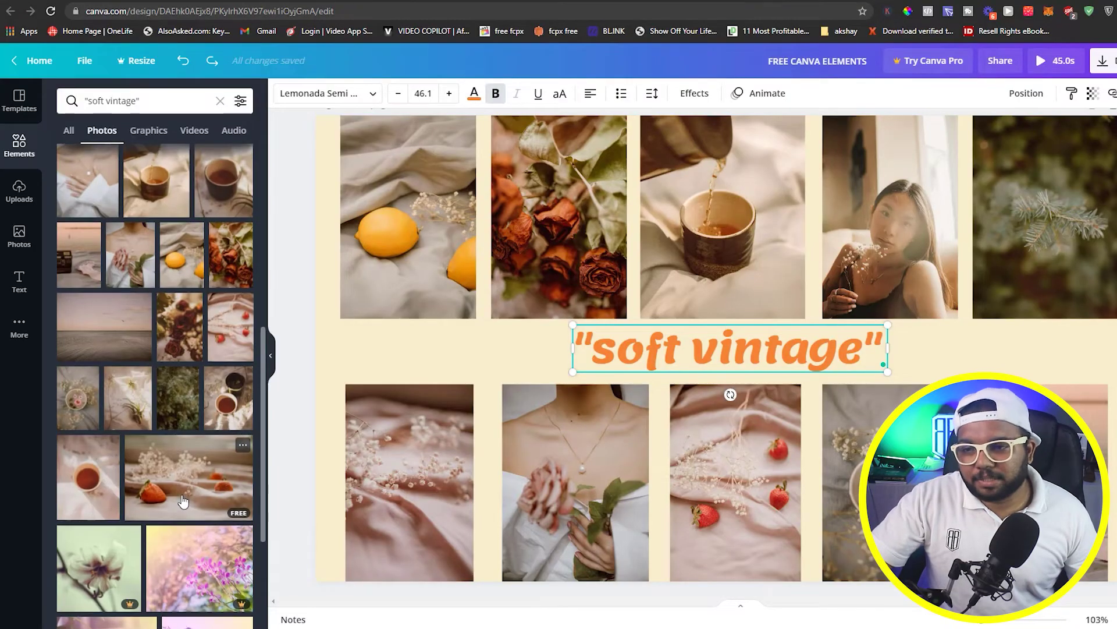
{"action": "scroll", "coordinate": [183, 501], "scroll_direction": "up", "scroll_amount": 7}
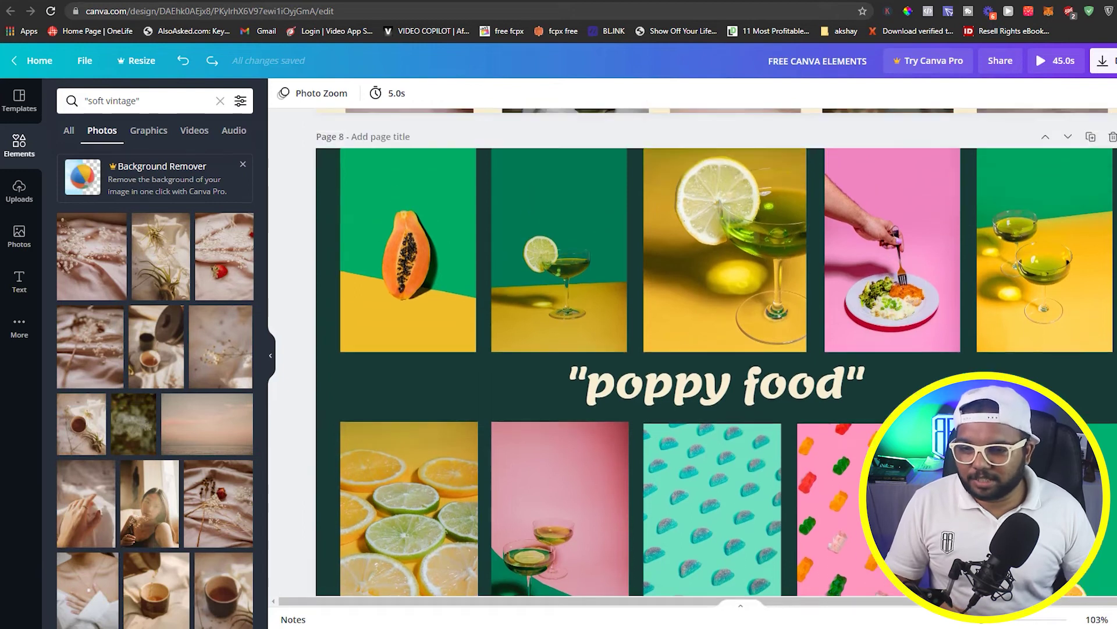
Step: Copy the 'poppy food' title from page 8 into the element search and run it
{"action": "scroll", "coordinate": [715, 349], "scroll_direction": "up", "scroll_amount": 2}
{"action": "left_click", "coordinate": [773, 394]}
{"action": "left_click", "coordinate": [773, 394]}
{"action": "key", "text": "ctrl+c"}
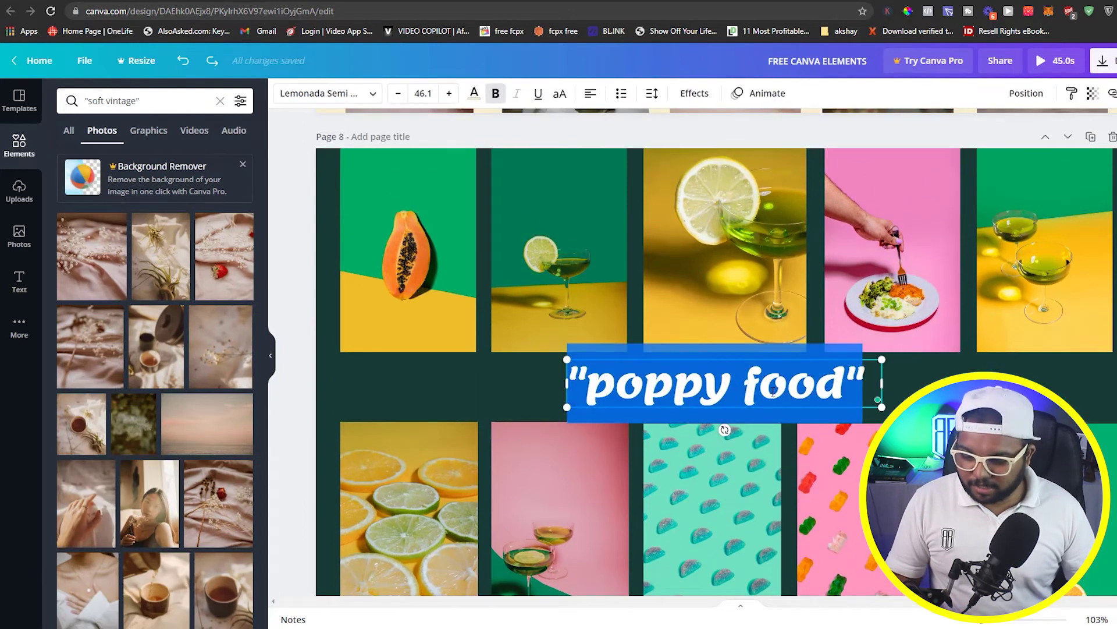
{"action": "left_click", "coordinate": [149, 97]}
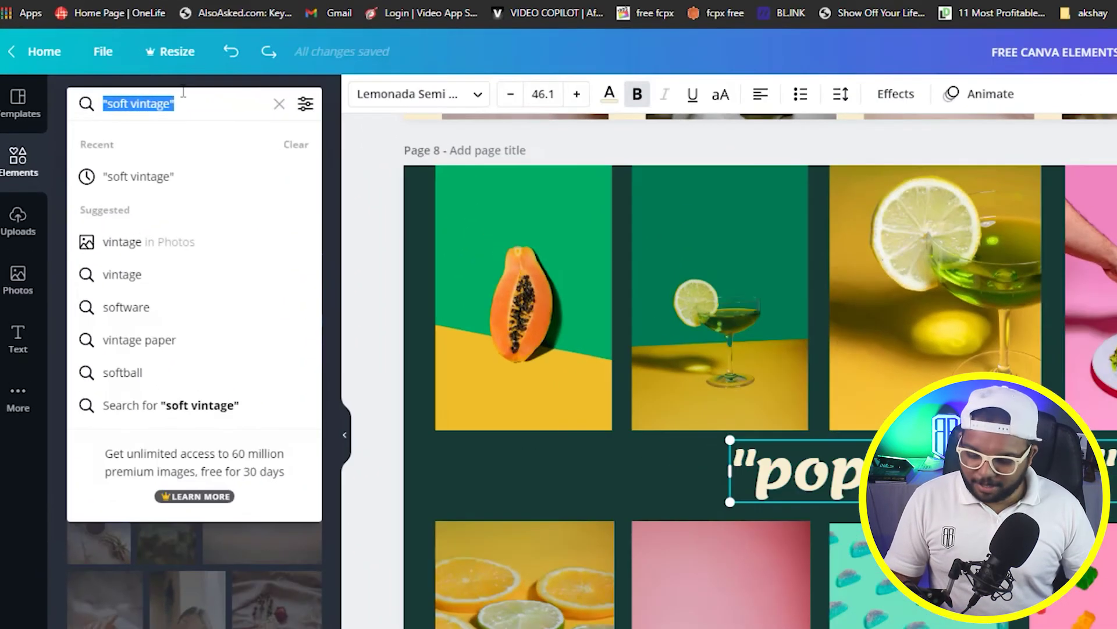
{"action": "key", "text": "ctrl+v"}
{"action": "key", "text": "Return"}
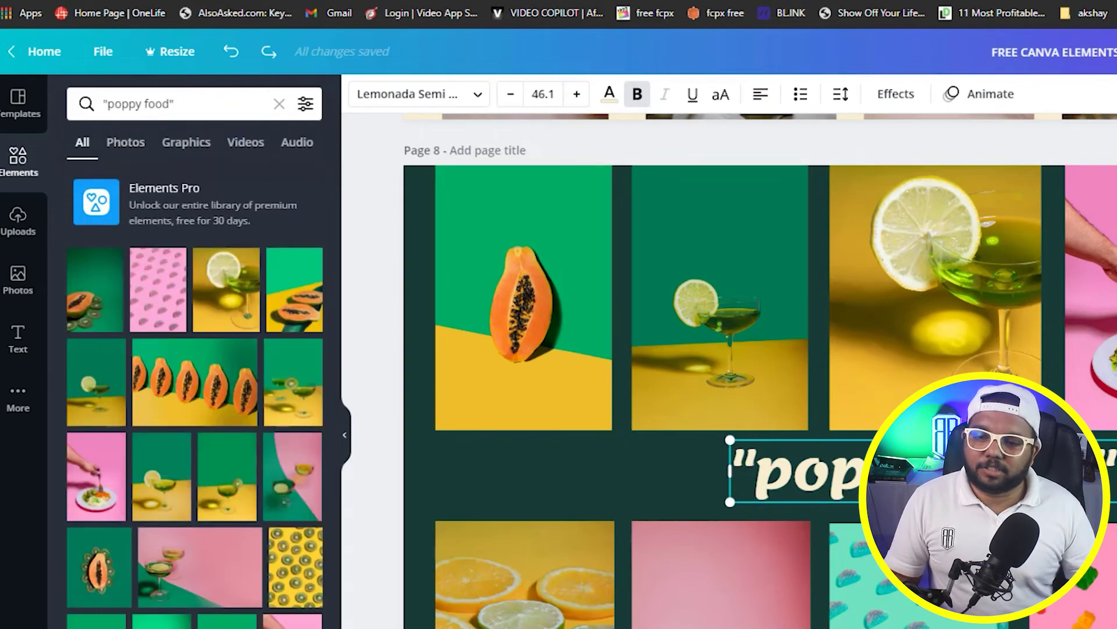
{"action": "key", "text": "Escape"}
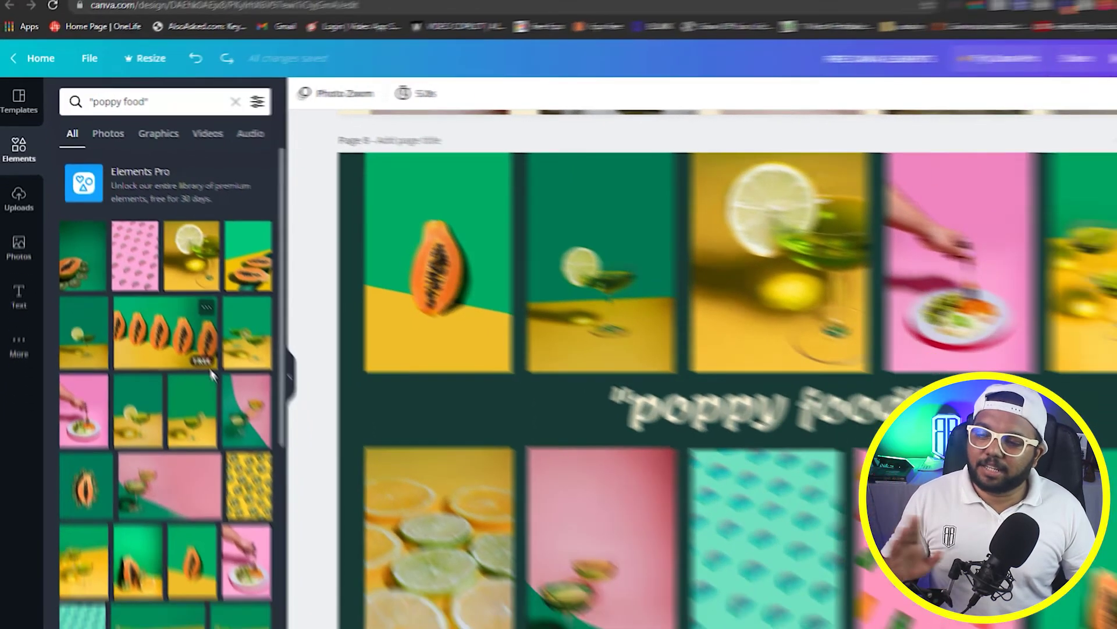
{"action": "scroll", "coordinate": [250, 430], "scroll_direction": "down", "scroll_amount": 4}
{"action": "scroll", "coordinate": [198, 354], "scroll_direction": "down", "scroll_amount": 4}
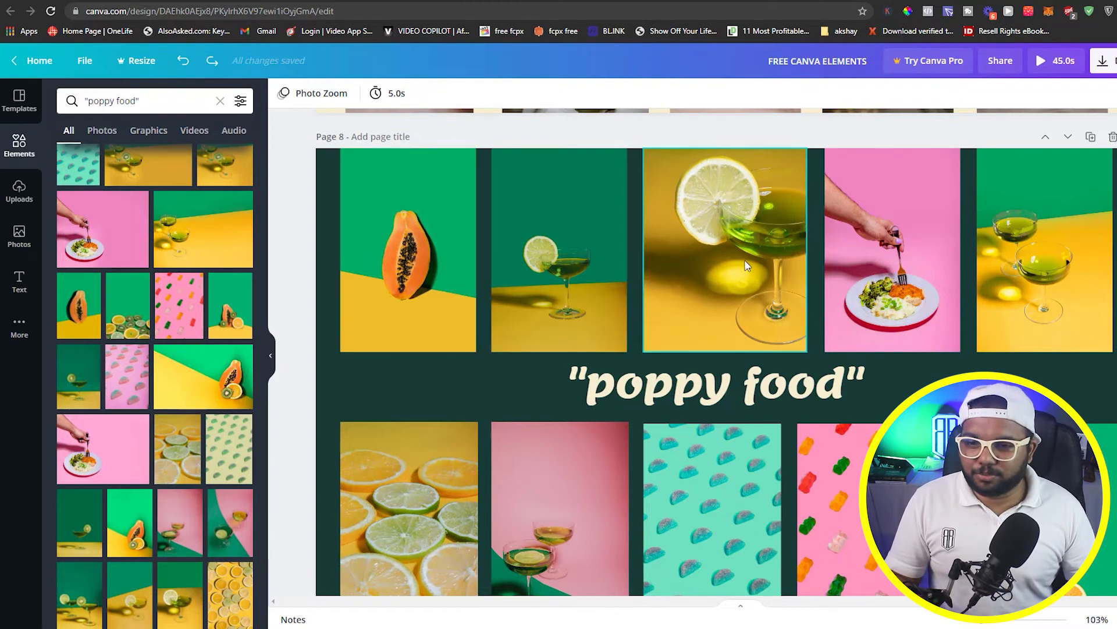
Step: Filter the 'poppy food' search to Photos and scroll through the papaya and cocktail images
{"action": "scroll", "coordinate": [917, 274], "scroll_direction": "down", "scroll_amount": 2}
{"action": "scroll", "coordinate": [702, 333], "scroll_direction": "up", "scroll_amount": 2}
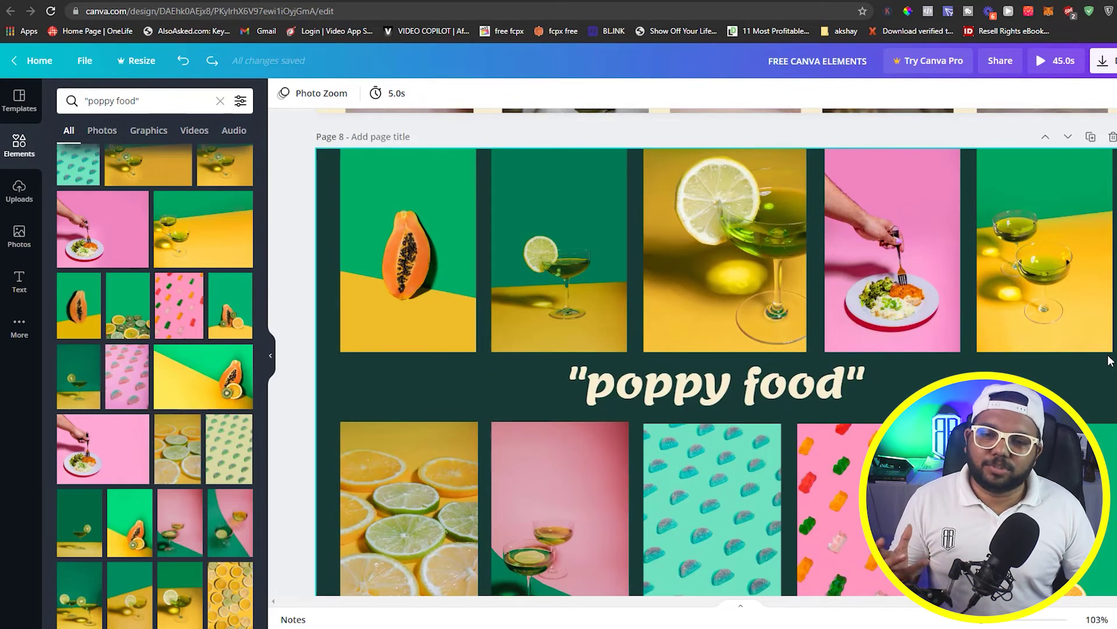
{"action": "scroll", "coordinate": [381, 440], "scroll_direction": "down", "scroll_amount": 1}
{"action": "scroll", "coordinate": [716, 349], "scroll_direction": "down", "scroll_amount": 3}
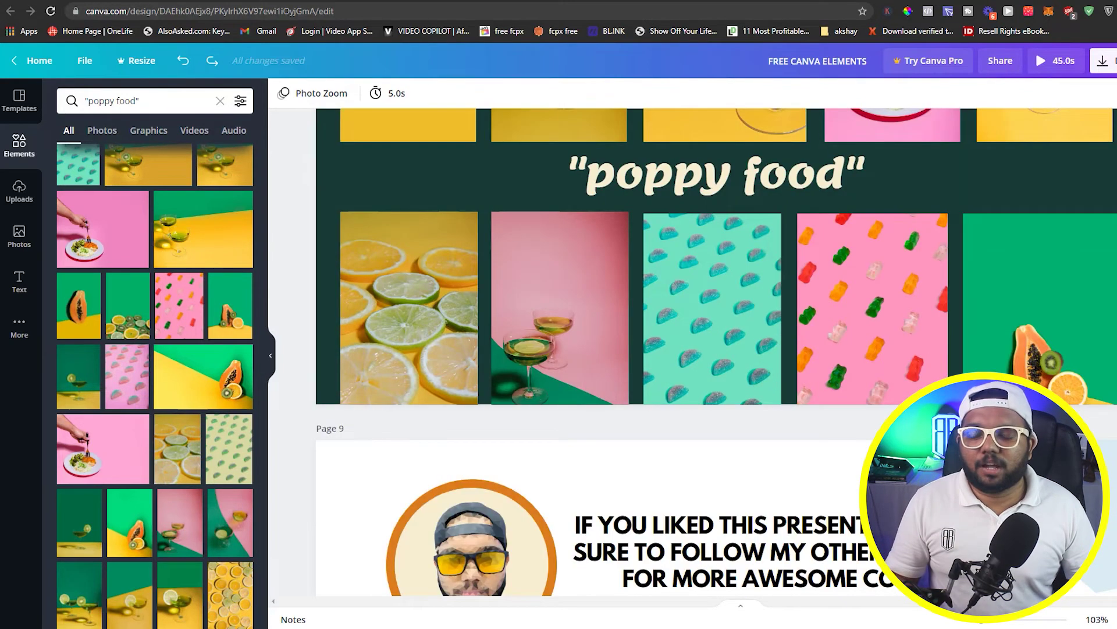
{"action": "scroll", "coordinate": [715, 349], "scroll_direction": "up", "scroll_amount": 3}
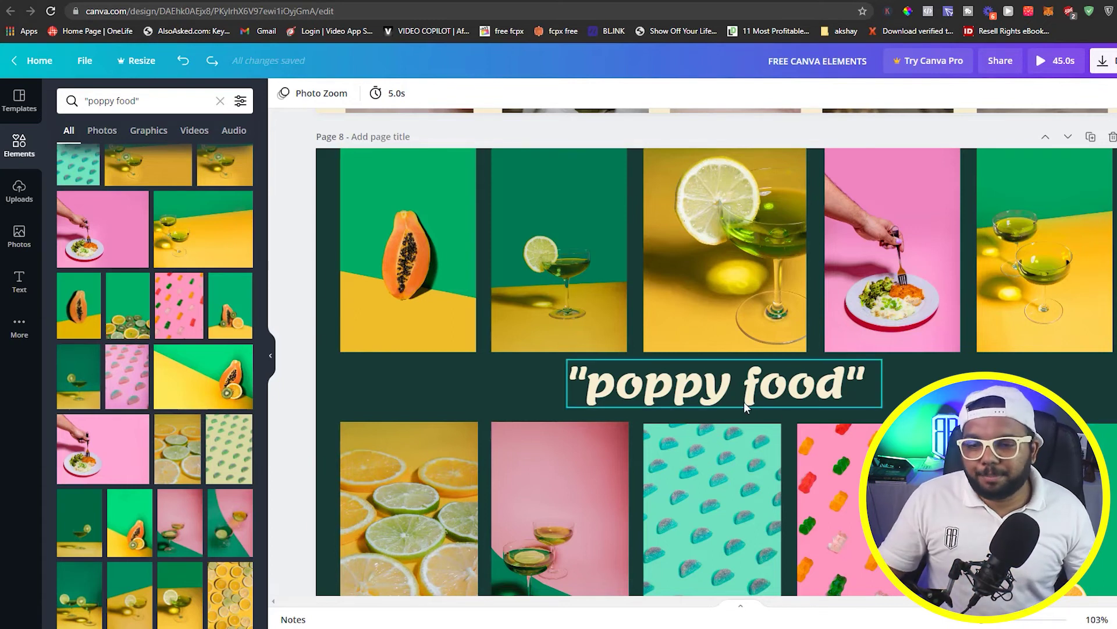
{"action": "left_click", "coordinate": [102, 130]}
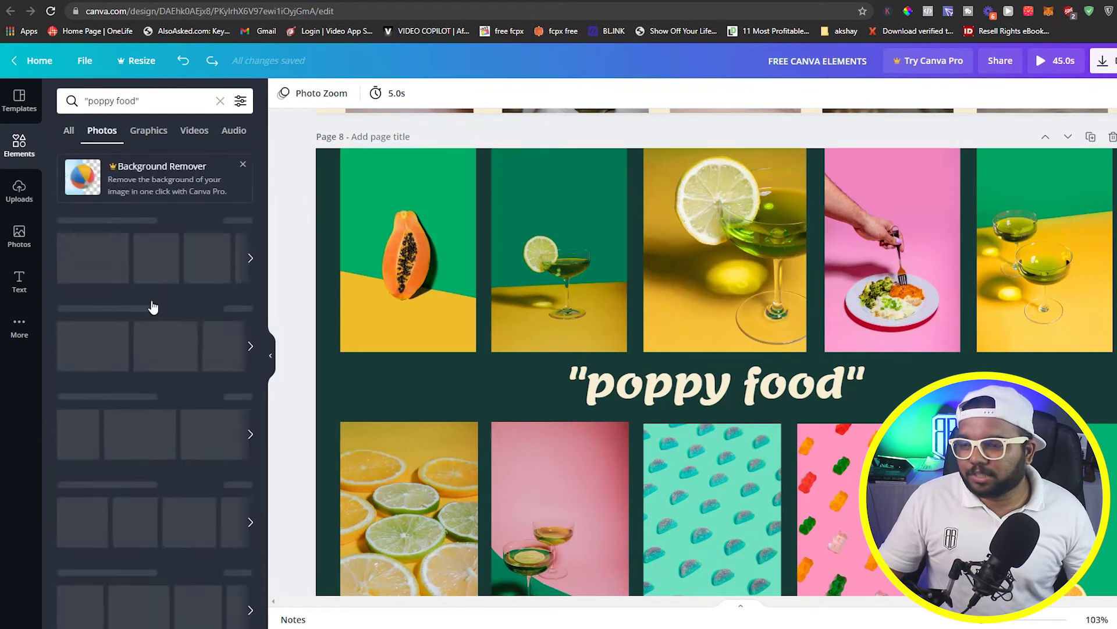
{"action": "scroll", "coordinate": [157, 333], "scroll_direction": "down", "scroll_amount": 10}
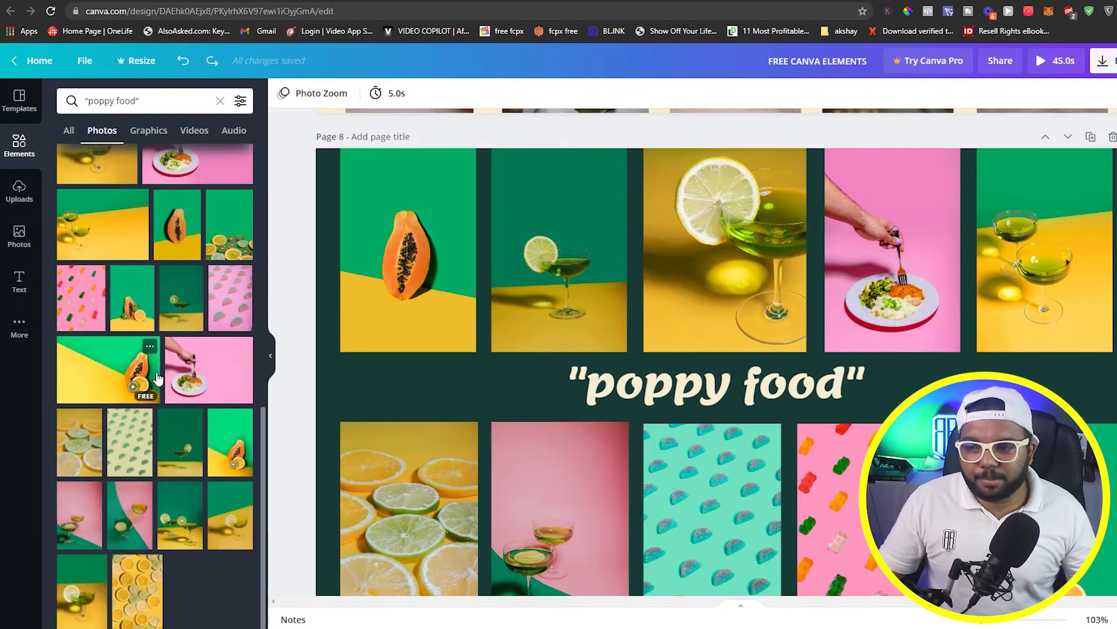